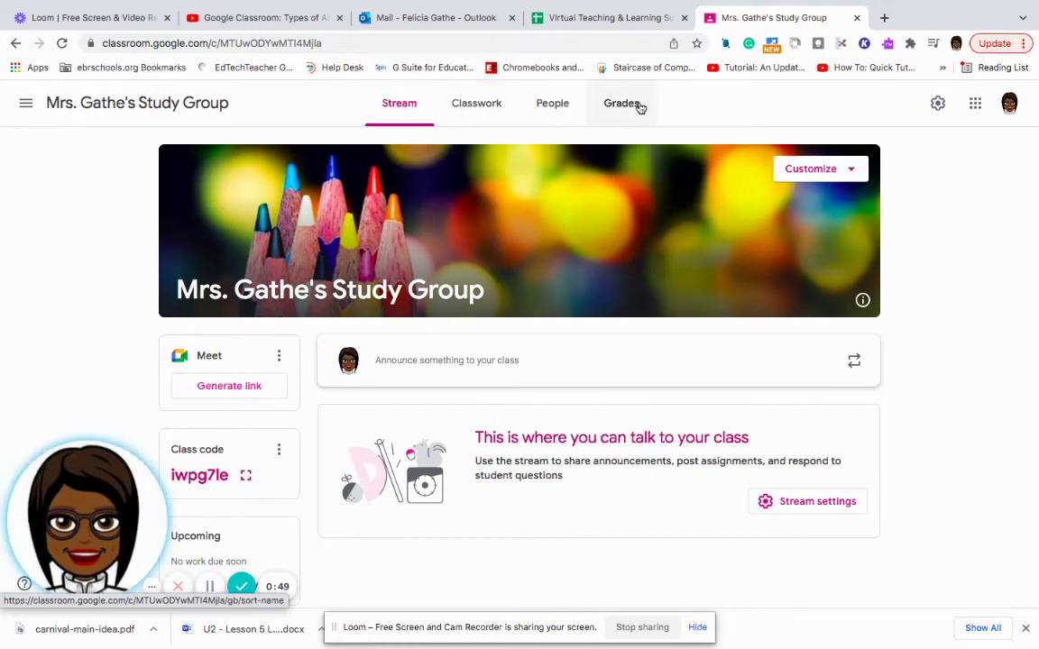
From the Classwork list, create a new assignment titled 'Reading Comprehension: Main Idea'.
click(478, 104)
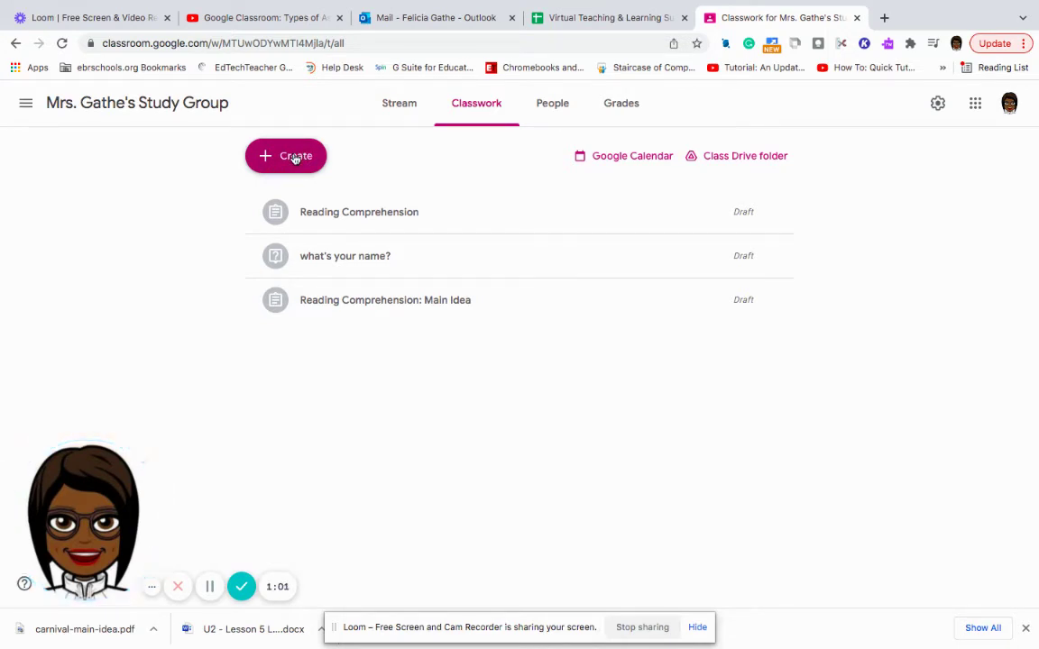
click(295, 159)
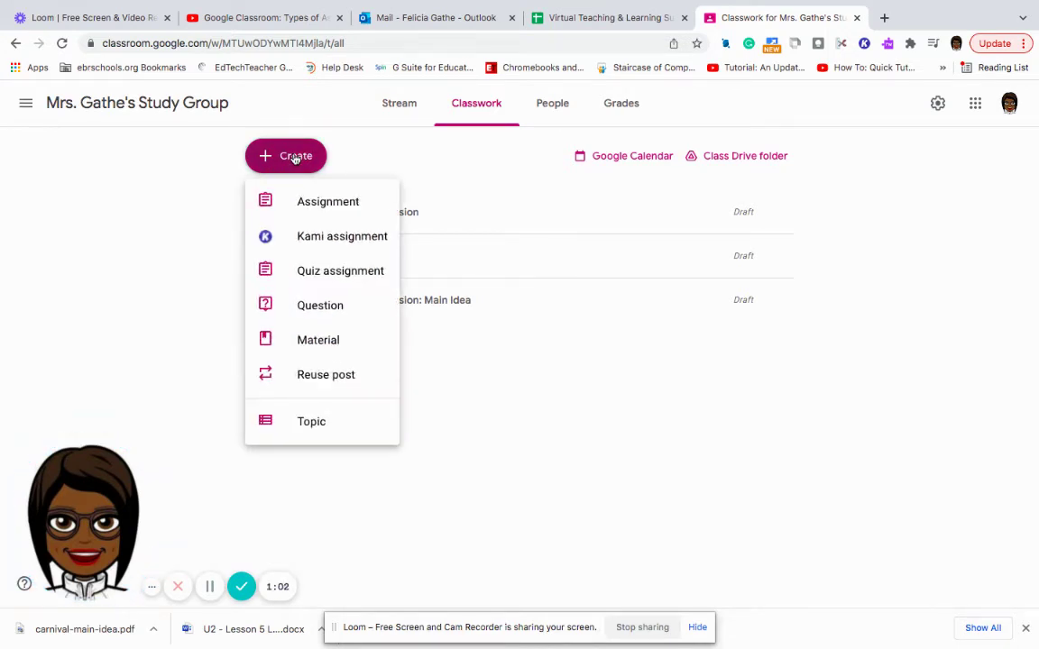
click(312, 204)
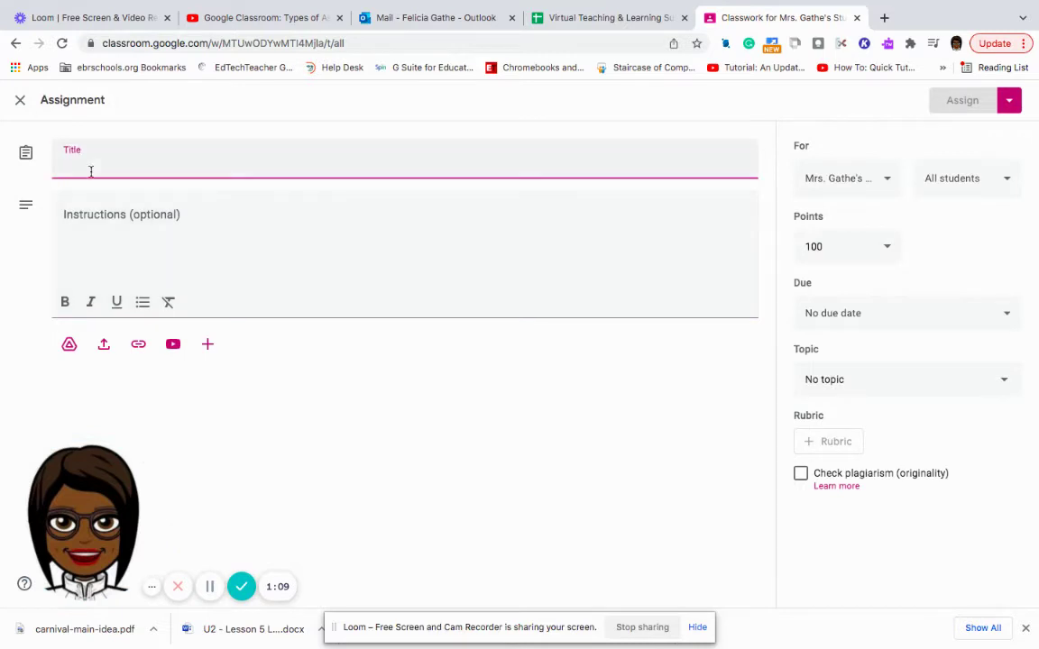
text(R)
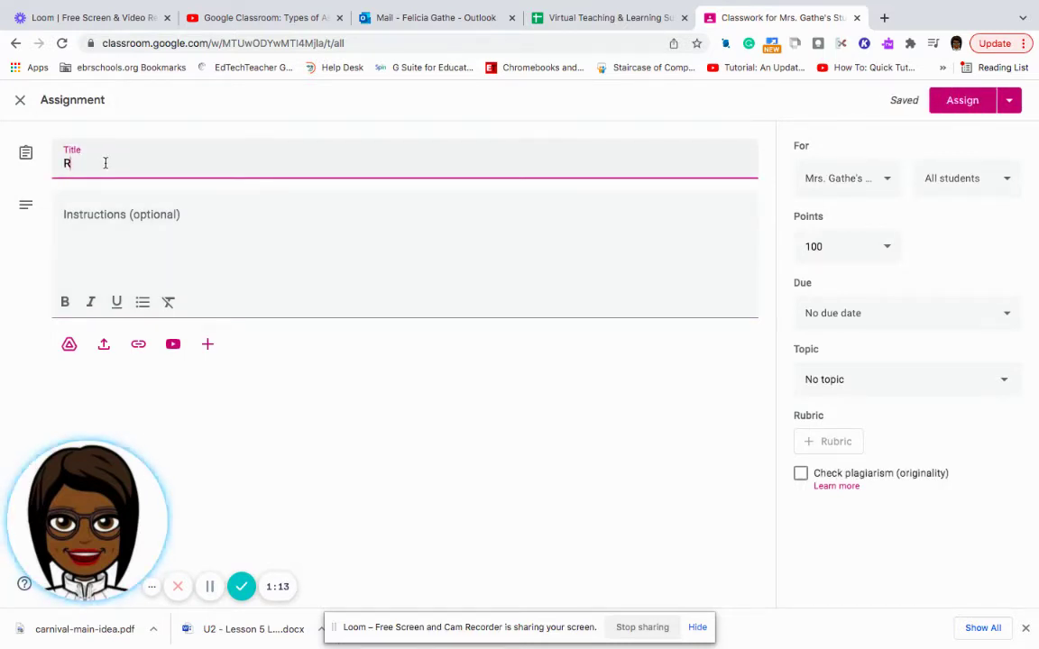
text(eading)
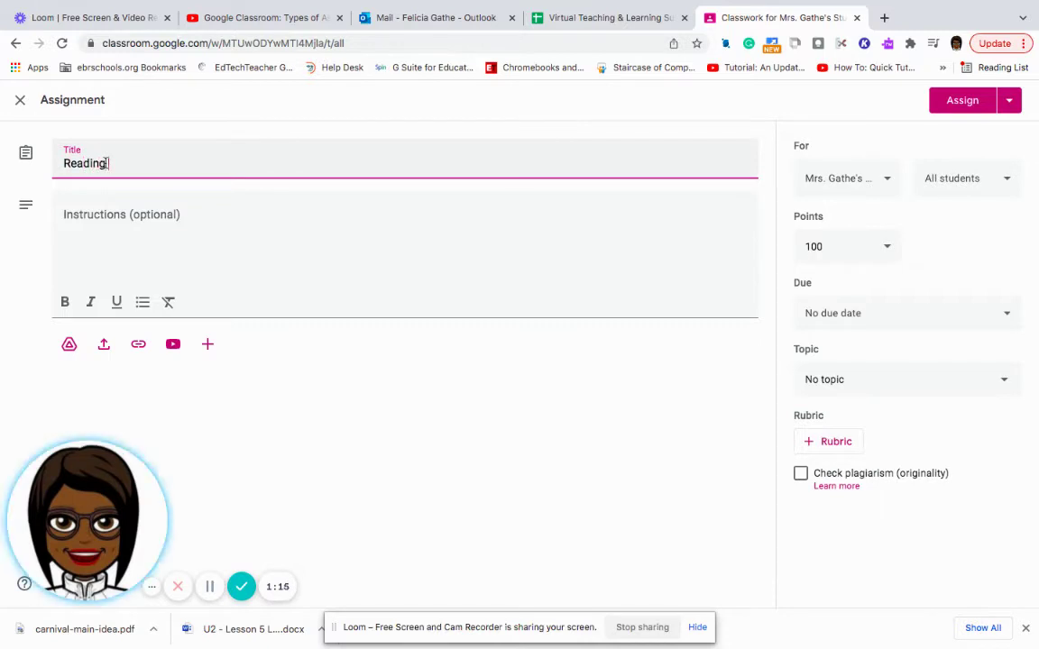
text( Comprehen)
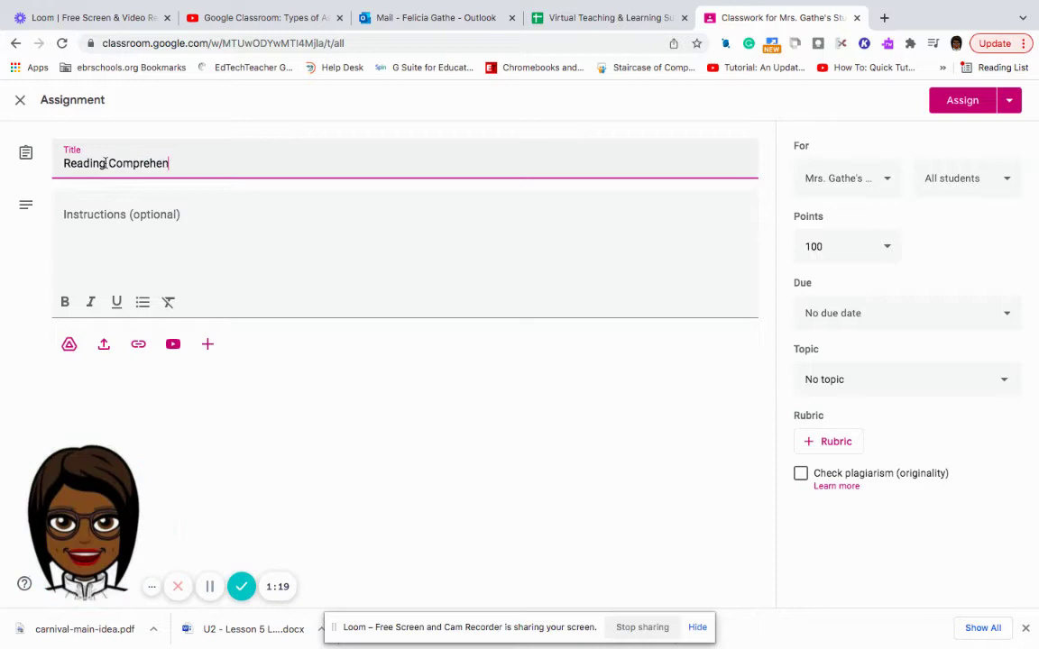
text(si)
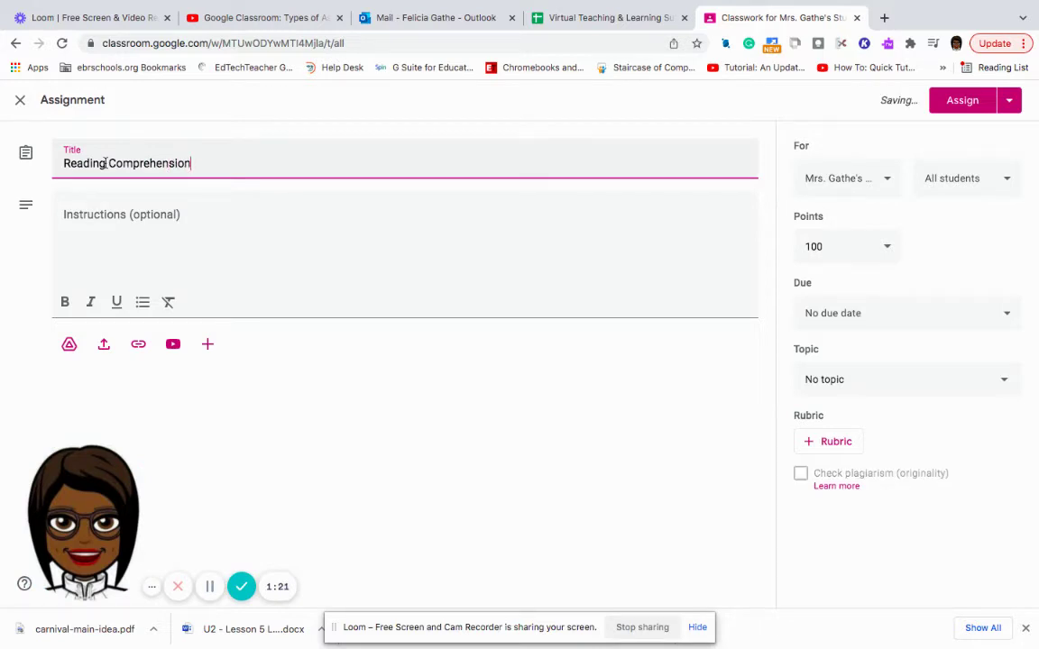
text(on:)
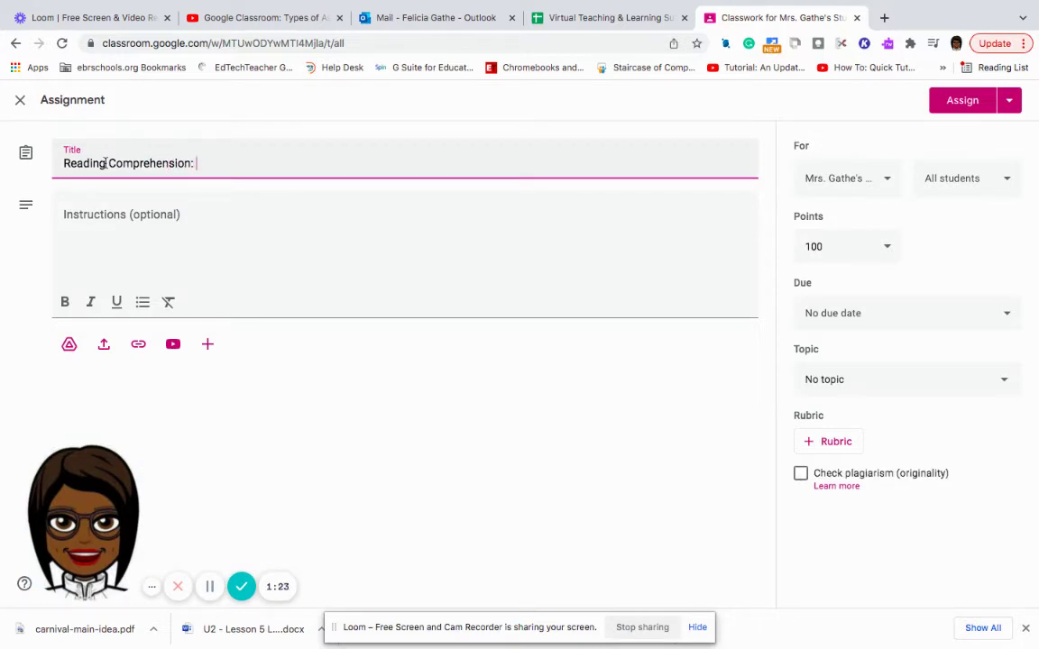
text( Main )
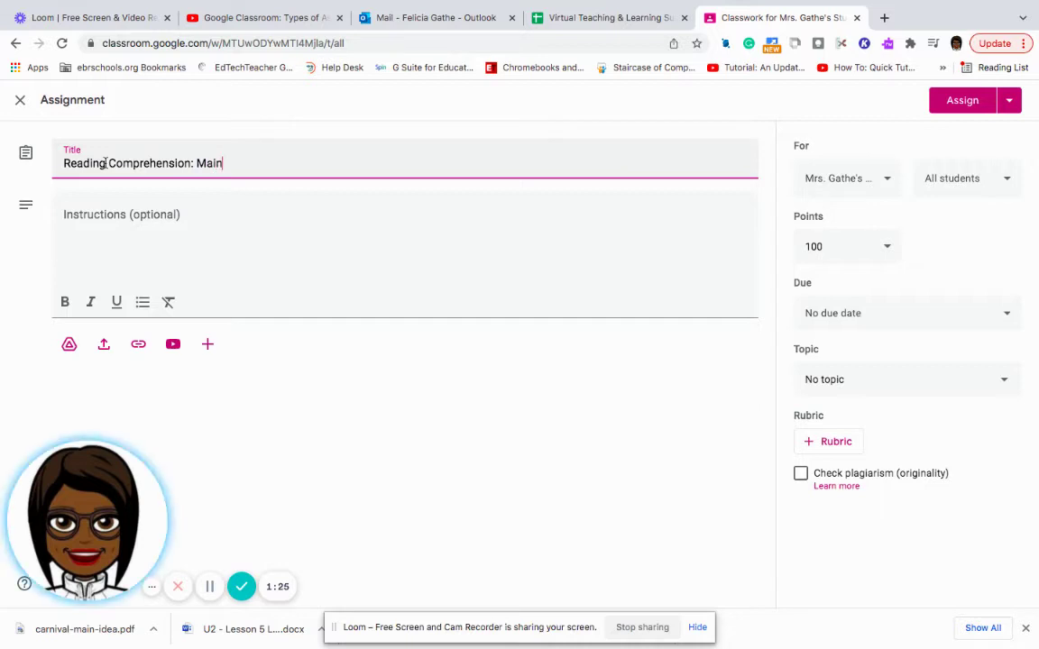
text(Id)
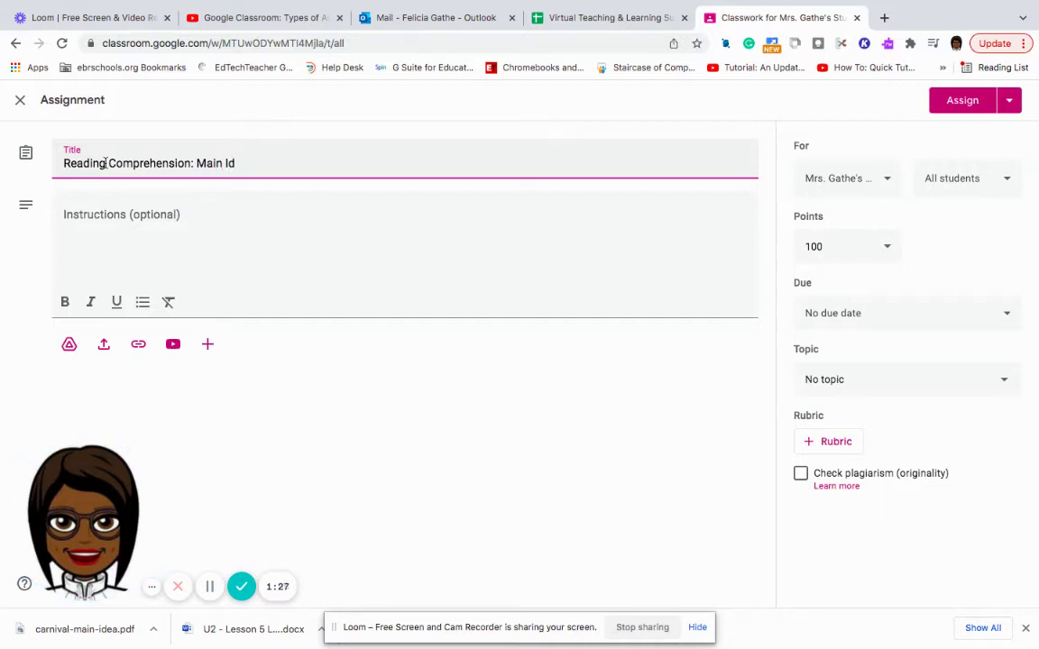
text(ea)
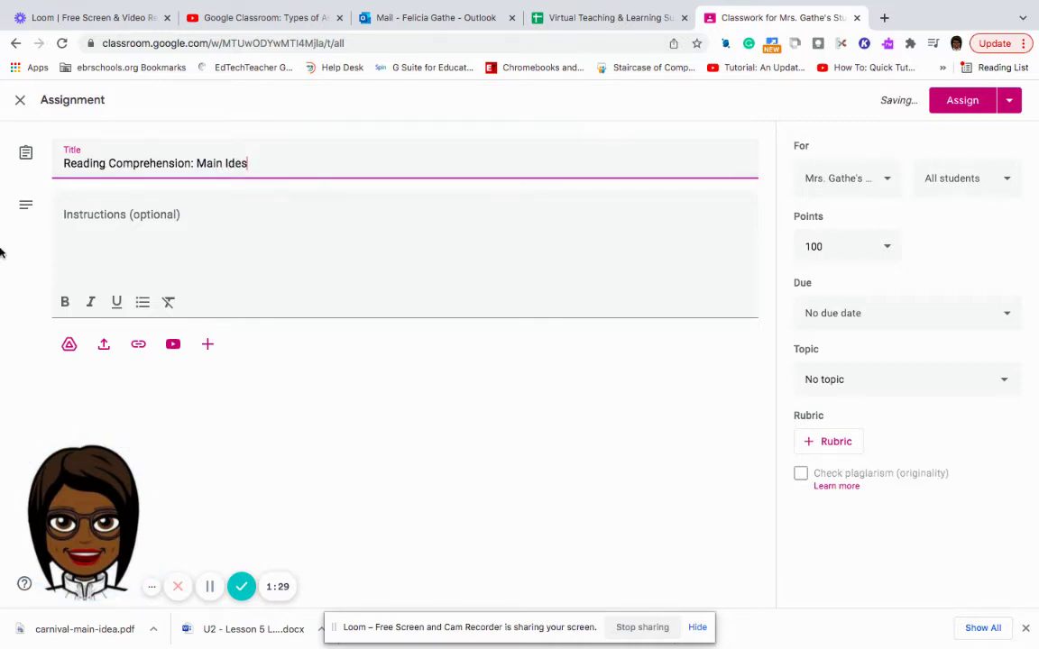
Enter the instructions 'Read the attached passage and answer the questions that follow.'.
click(81, 219)
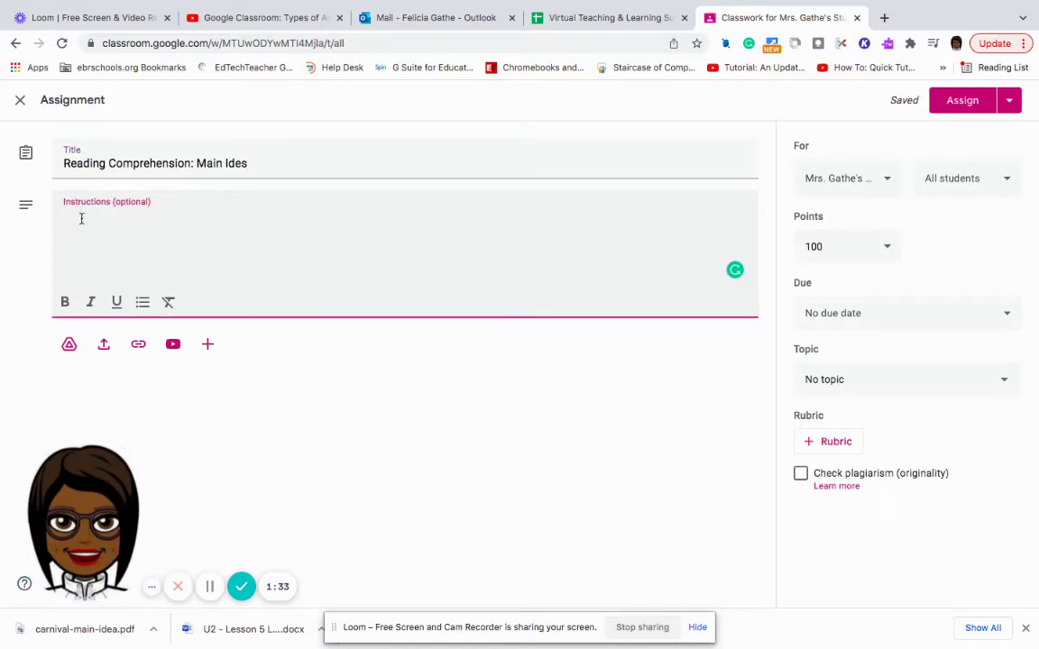
text(d the att)
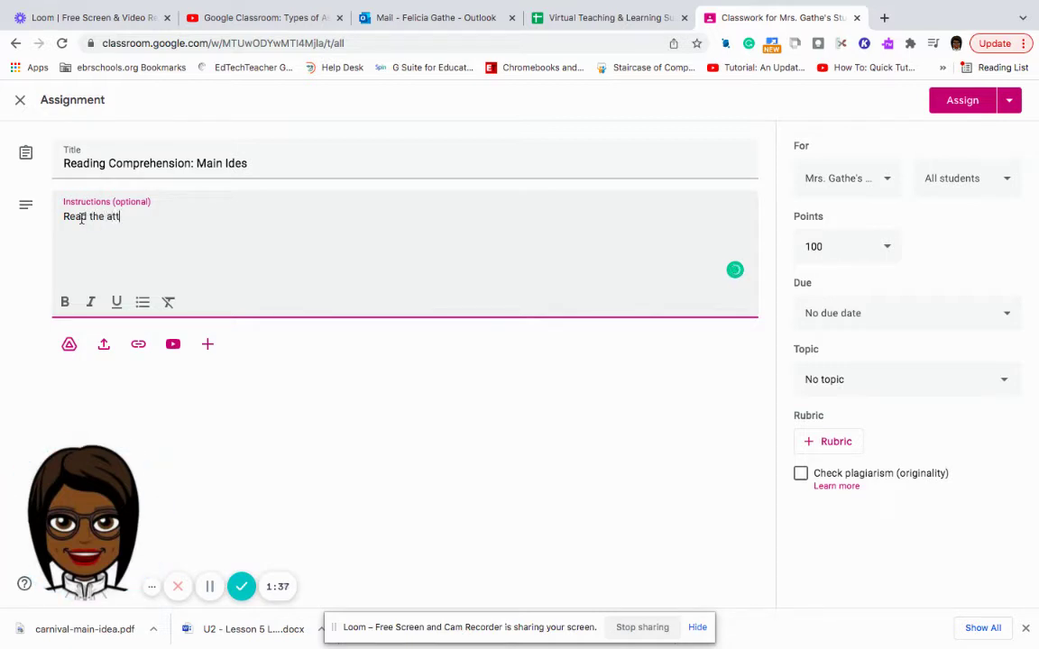
text(ached)
text(passage a)
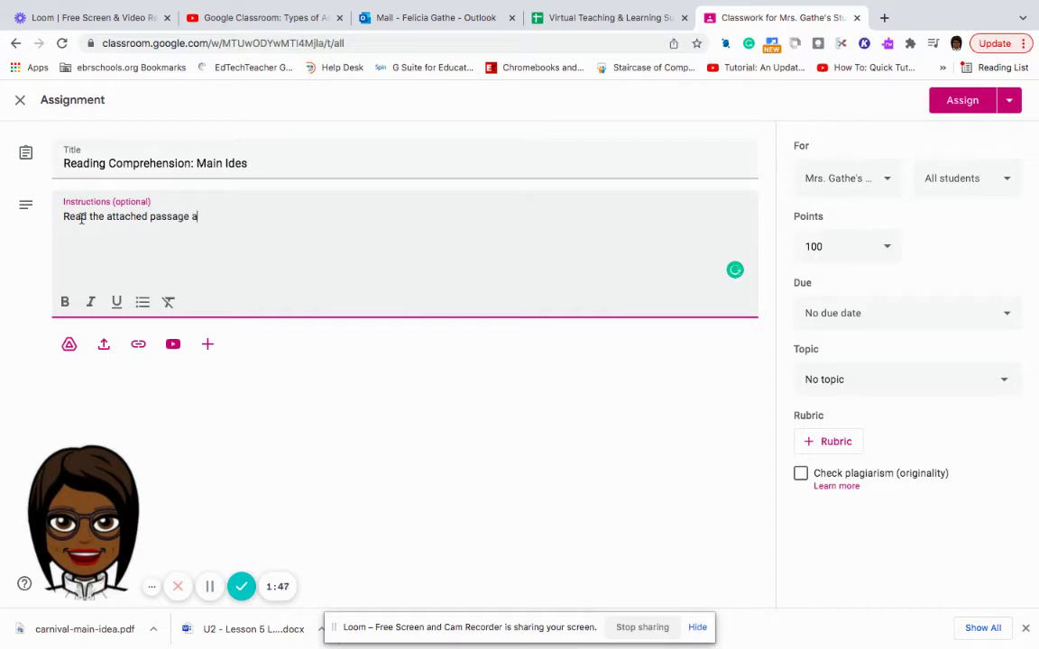
text(nd answere)
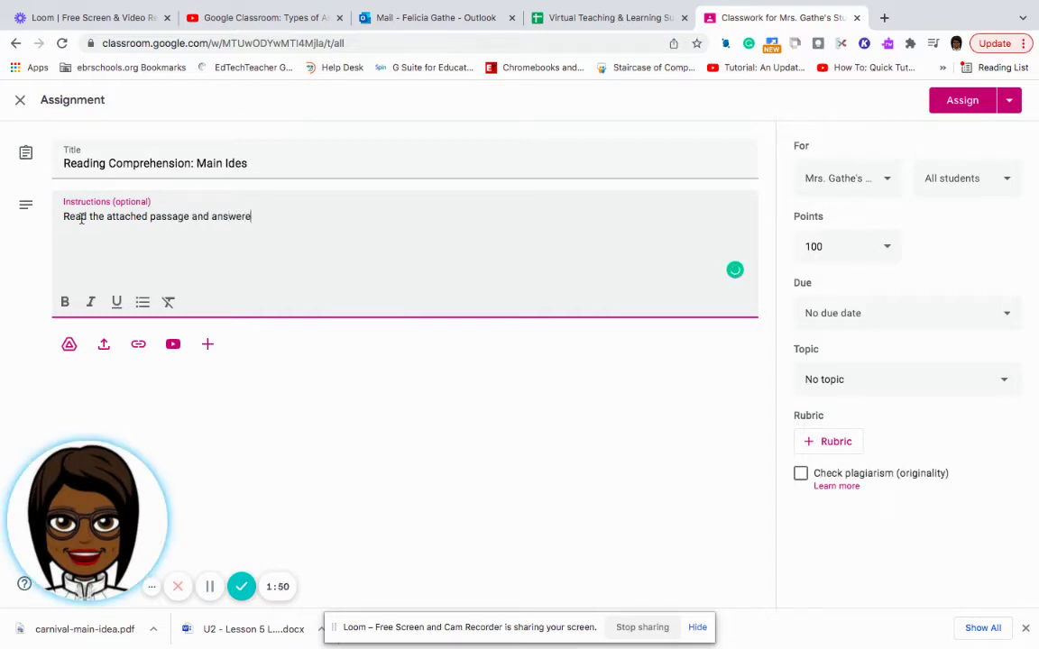
key(BackSpace)
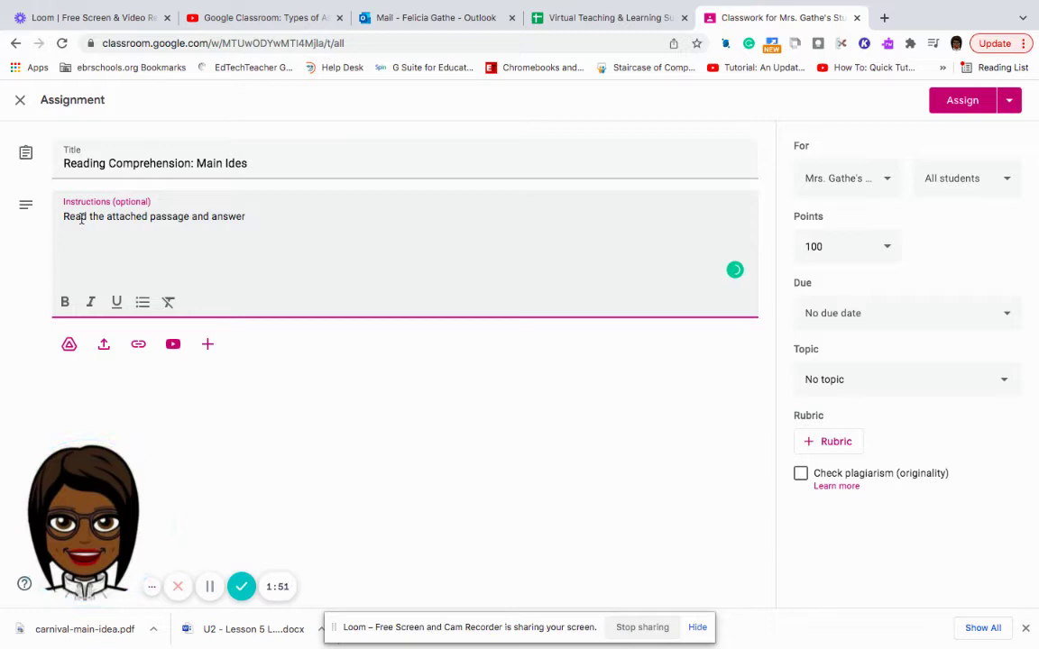
text(the questions th)
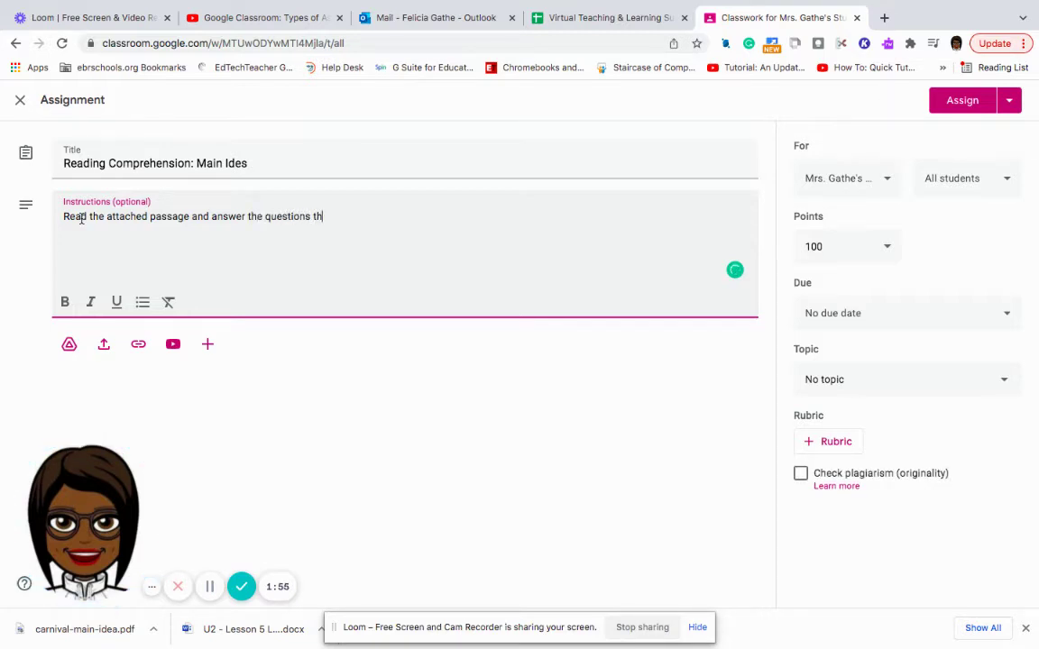
text(at follow)
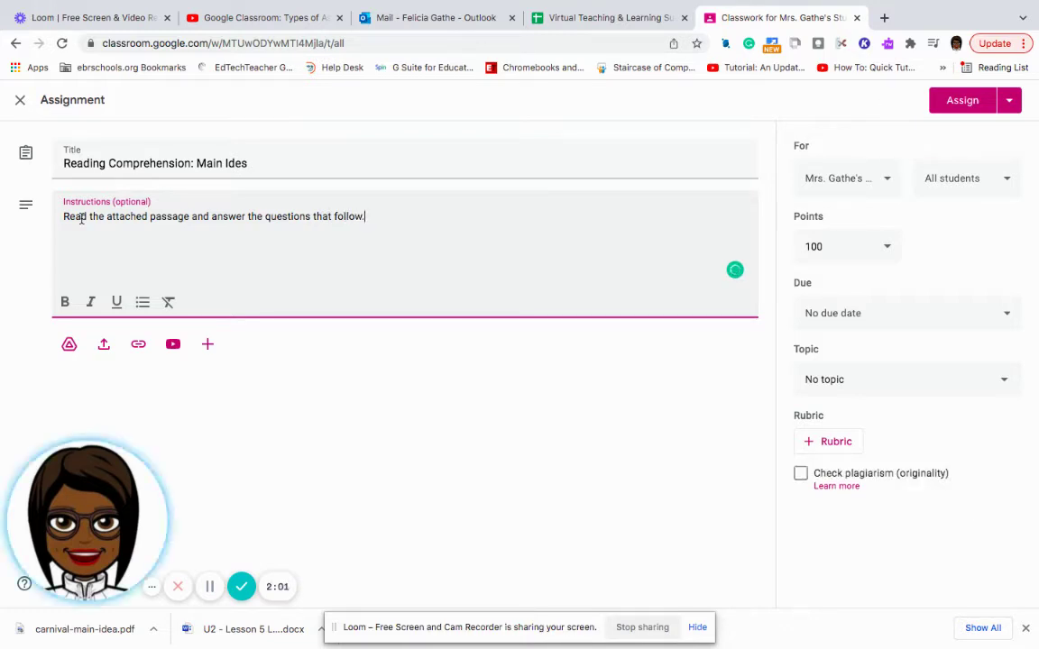
text(.)
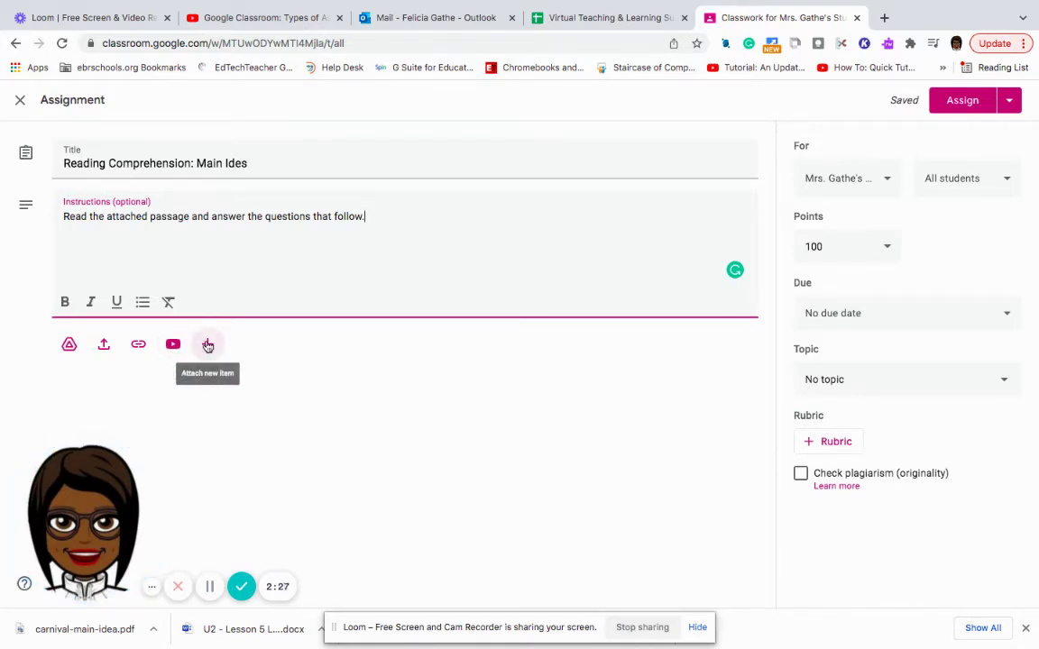
Upload carnival-main-idea.pdf from the Downloads folder as the assignment's attachment.
click(105, 347)
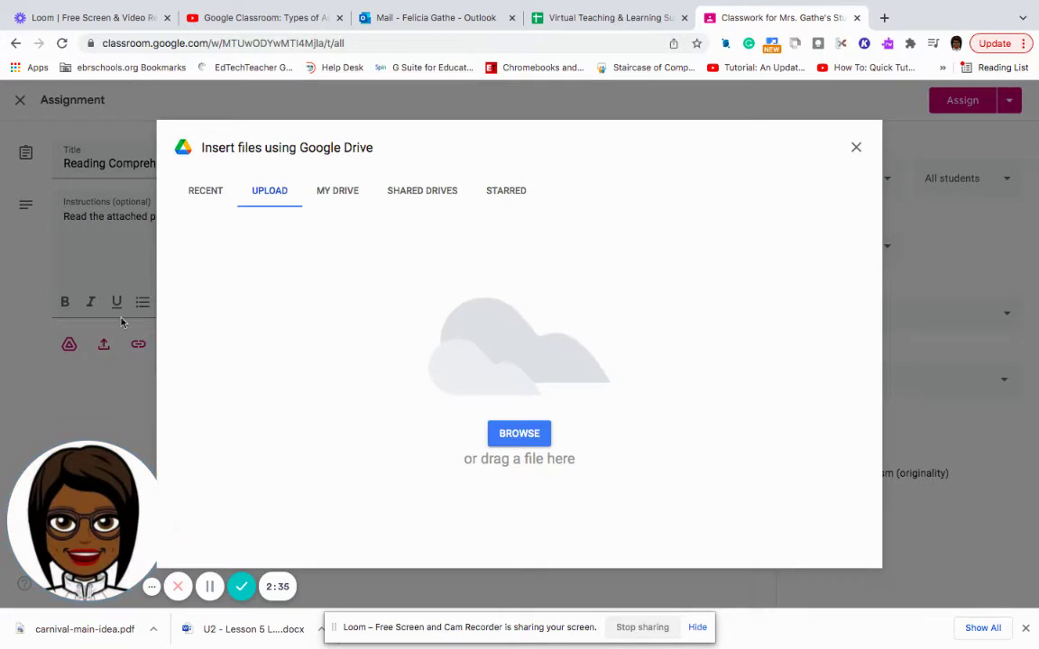
click(519, 435)
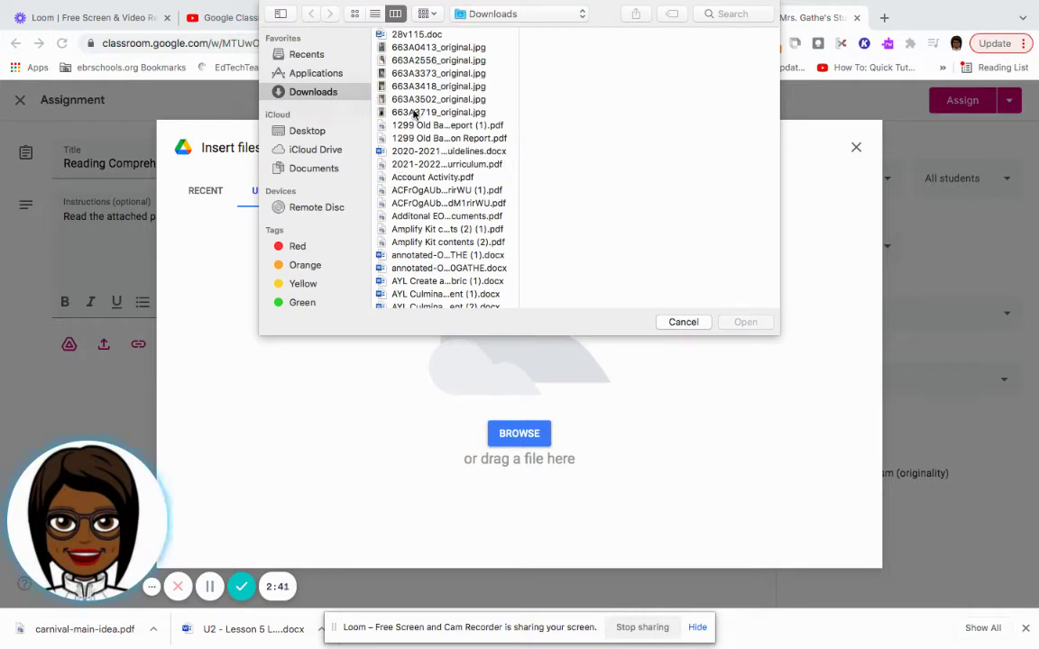
click(414, 295)
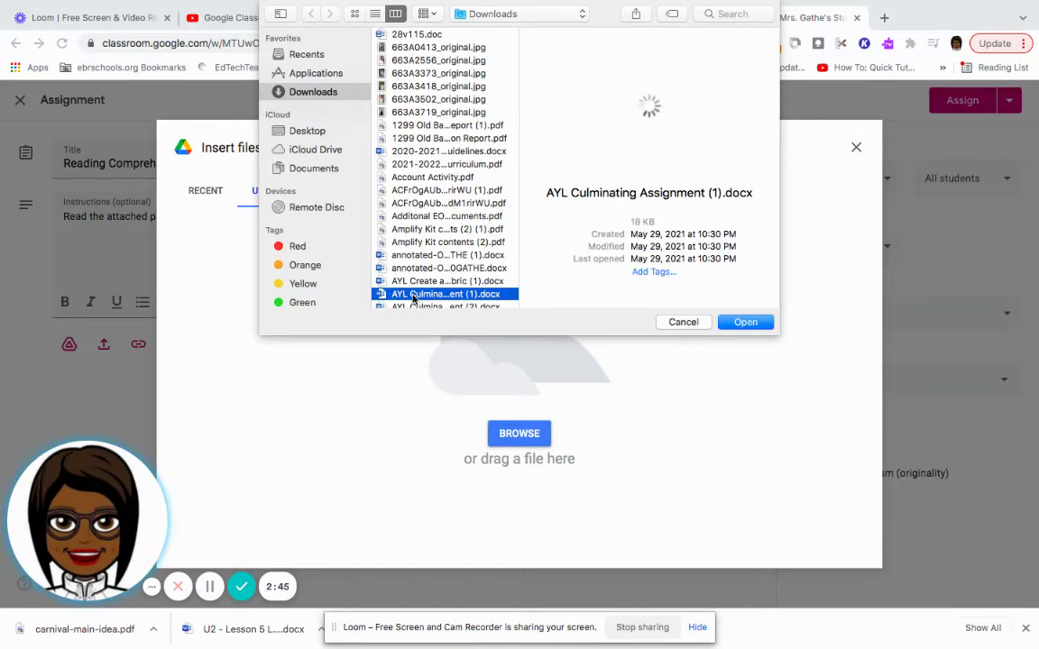
scroll(414, 301, down, 1)
click(414, 300)
key(Down)
key(Down)
key(Down)
key(Down)
key(Down)
key(Down)
key(Down)
key(Down)
key(Down)
key(Down)
key(Down)
key(Down)
key(Down)
key(Down)
key(Down)
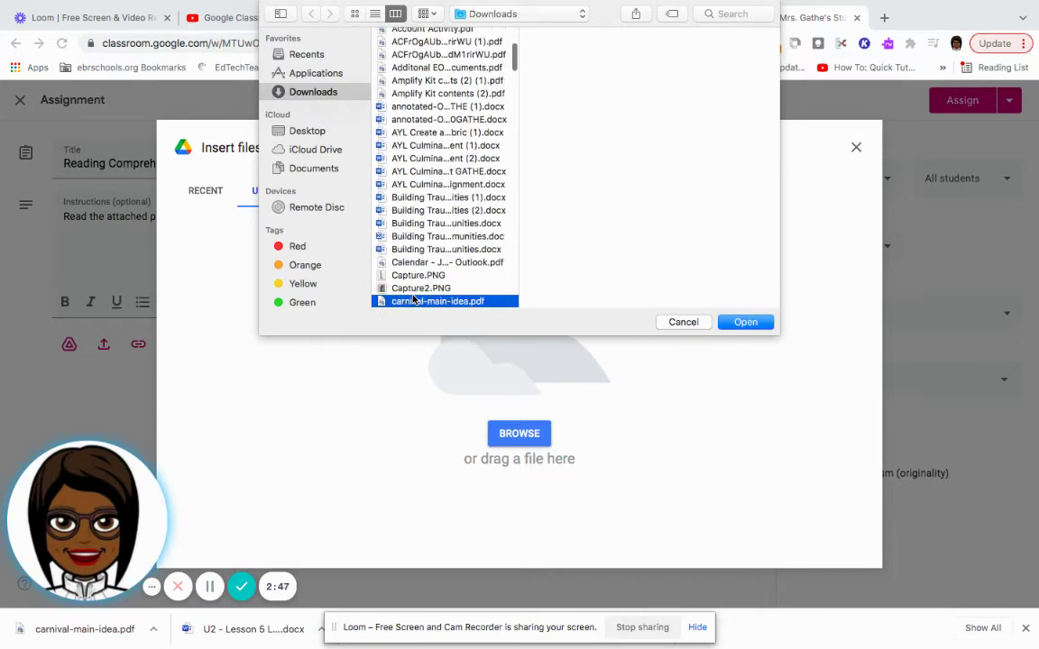
key(Down)
key(Down)
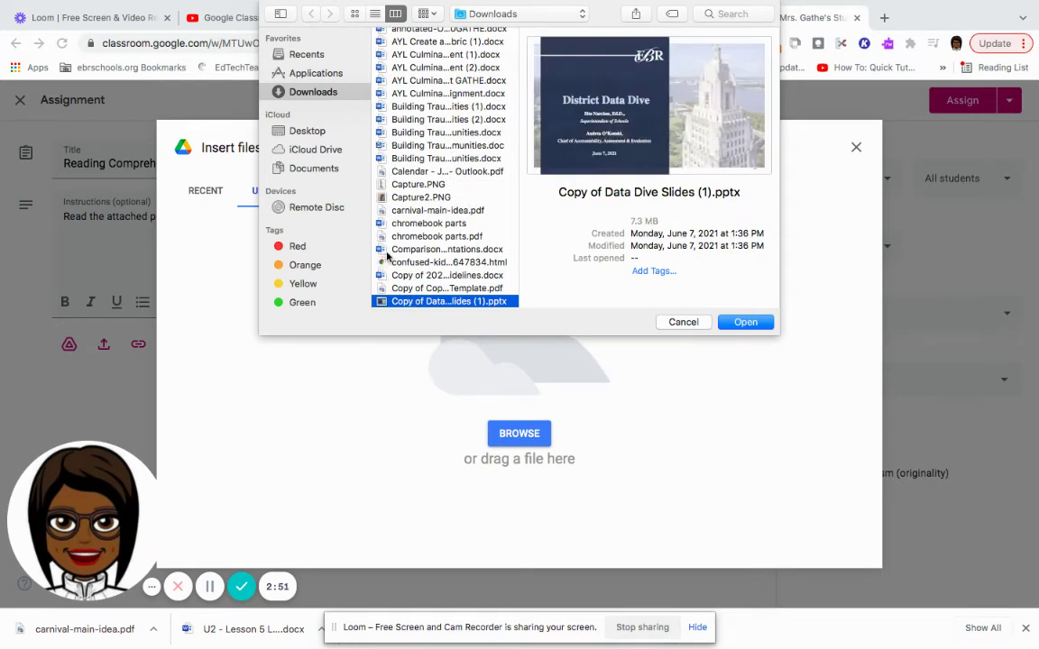
click(423, 211)
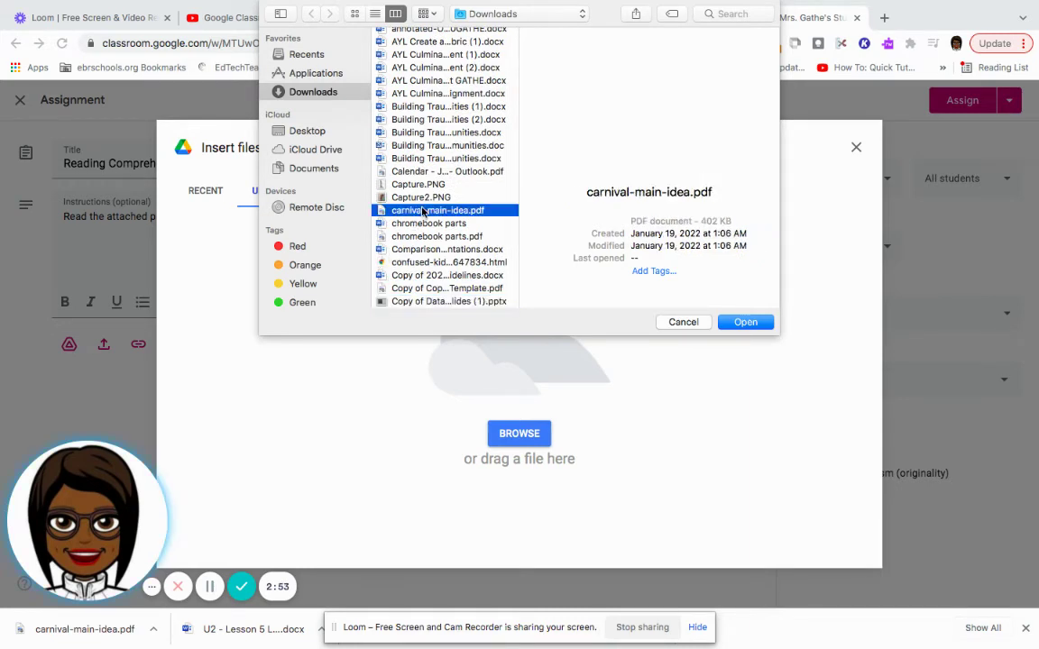
click(745, 323)
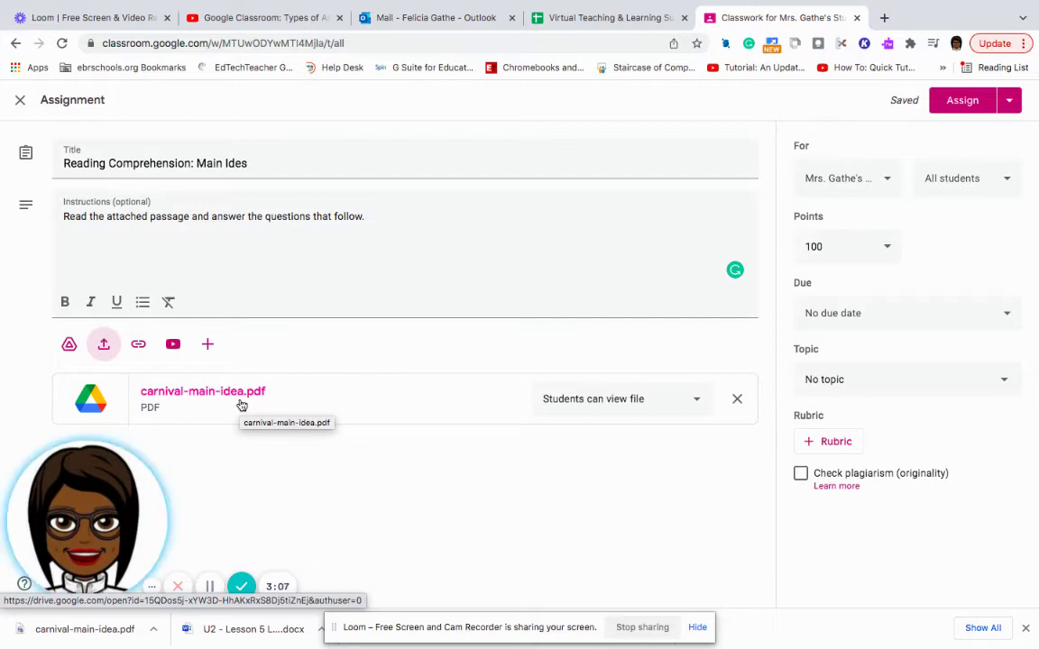
Set the PDF to make a copy for each student, then review the class and All students recipients.
click(696, 401)
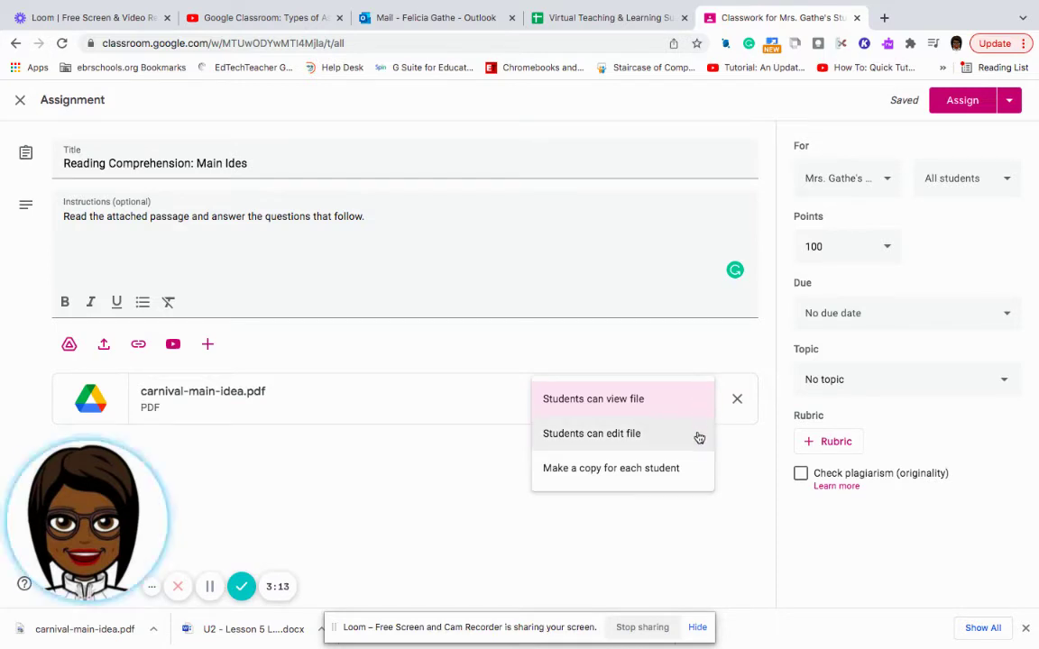
click(624, 473)
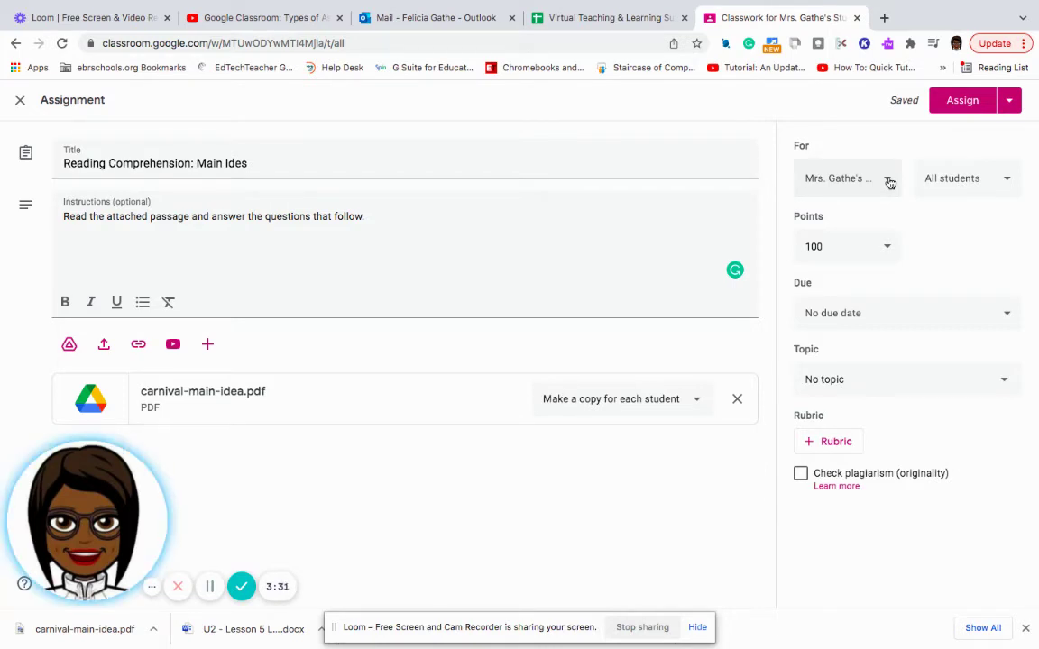
click(889, 182)
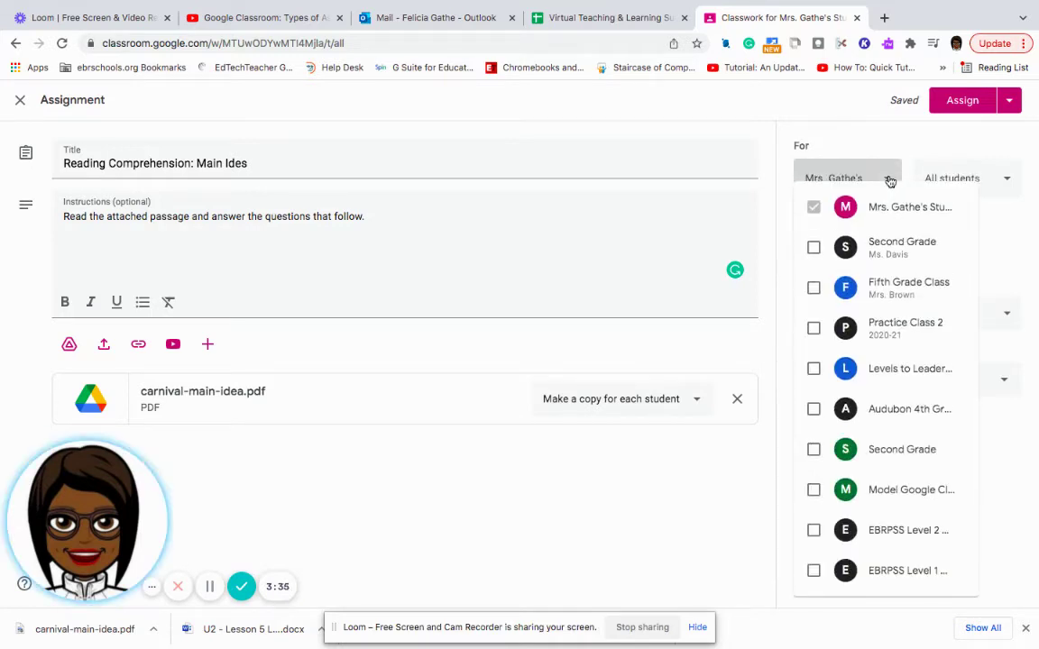
click(842, 136)
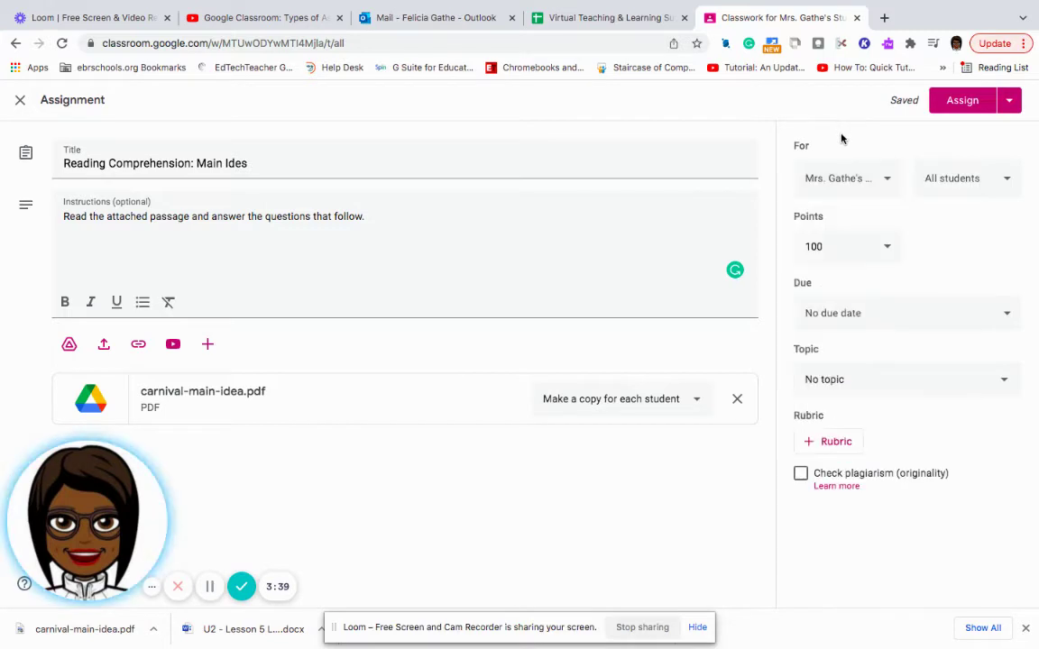
click(1008, 182)
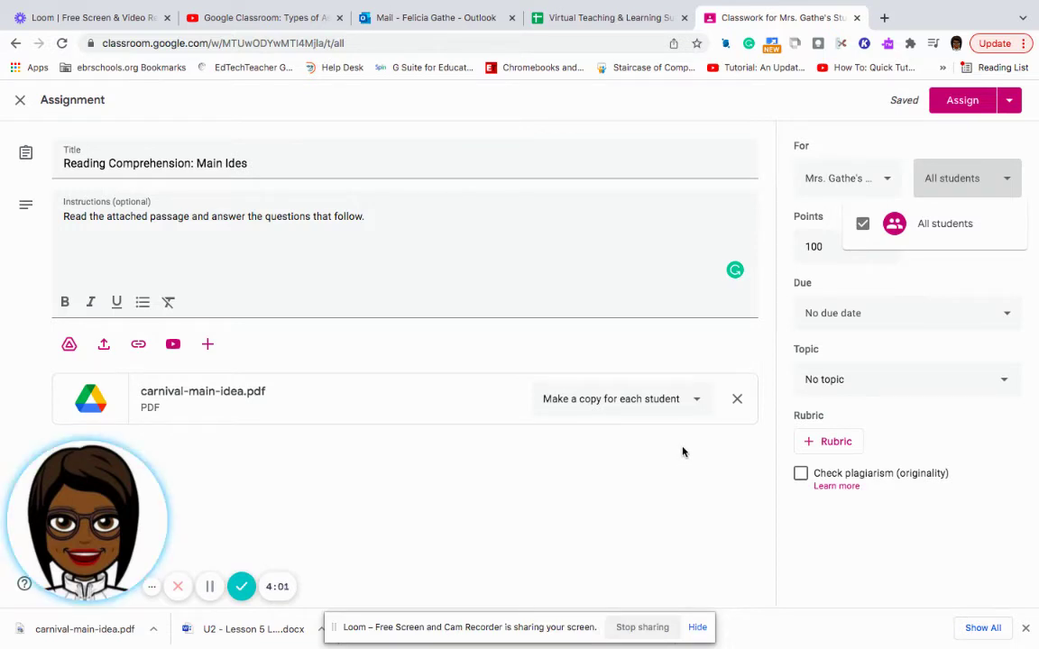
Keep the assignment worth 100 points.
click(825, 249)
click(818, 246)
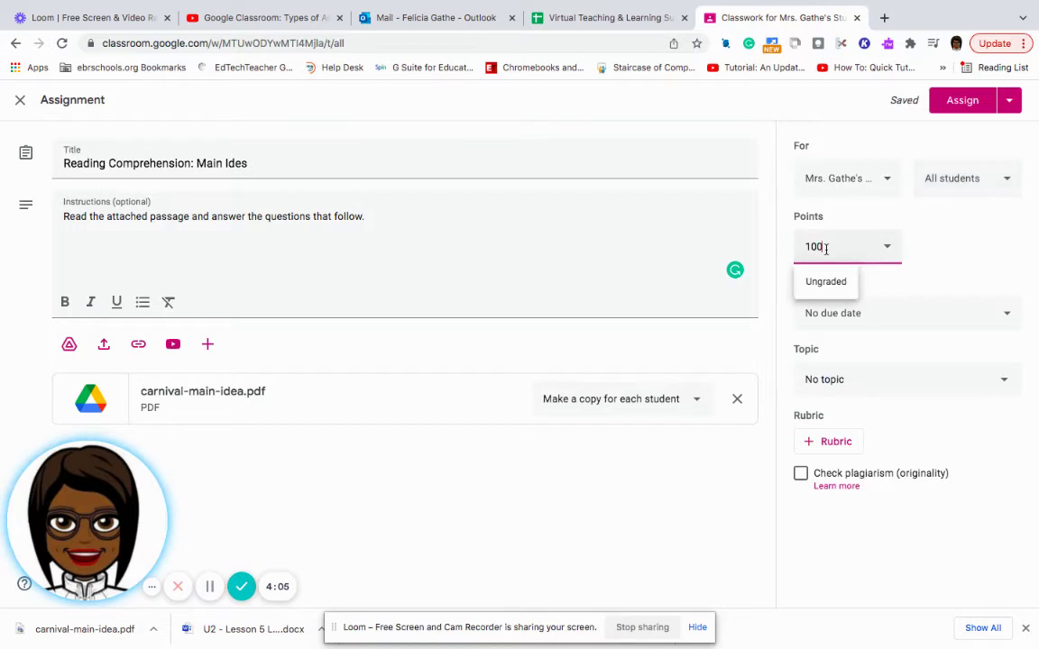
click(889, 251)
click(888, 249)
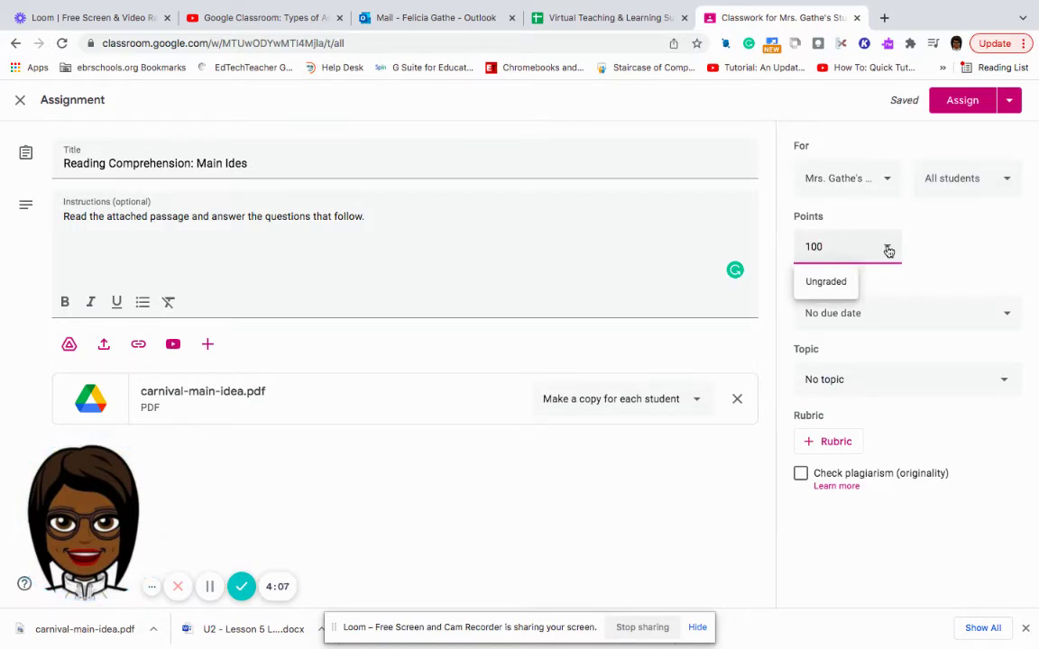
click(933, 247)
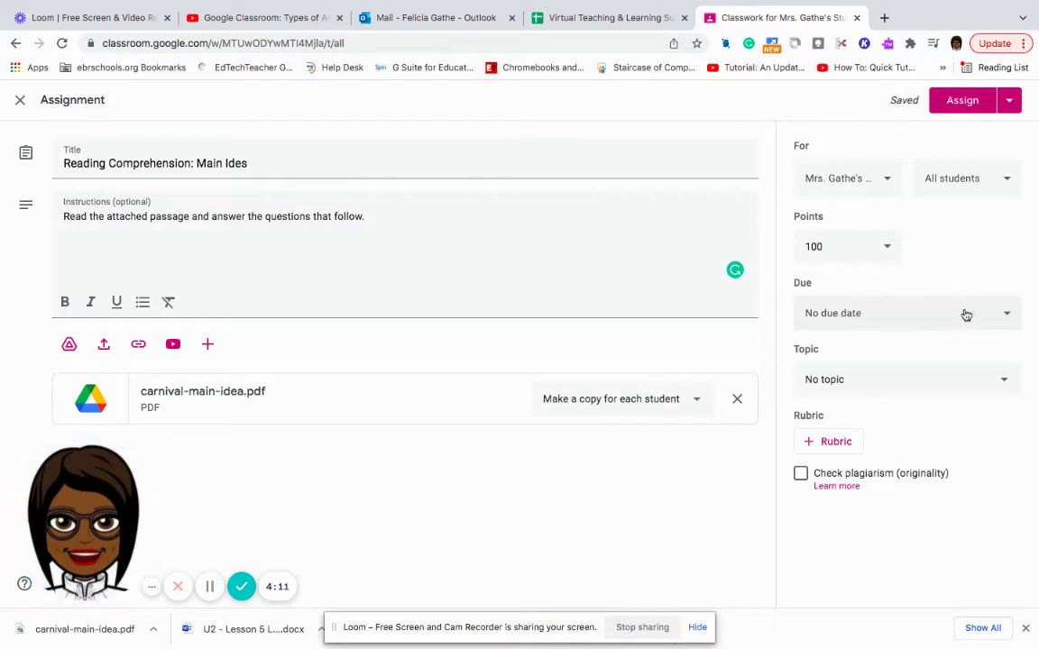
Set the due date to Jan 20, 2022 and leave the topic as No topic.
click(1008, 318)
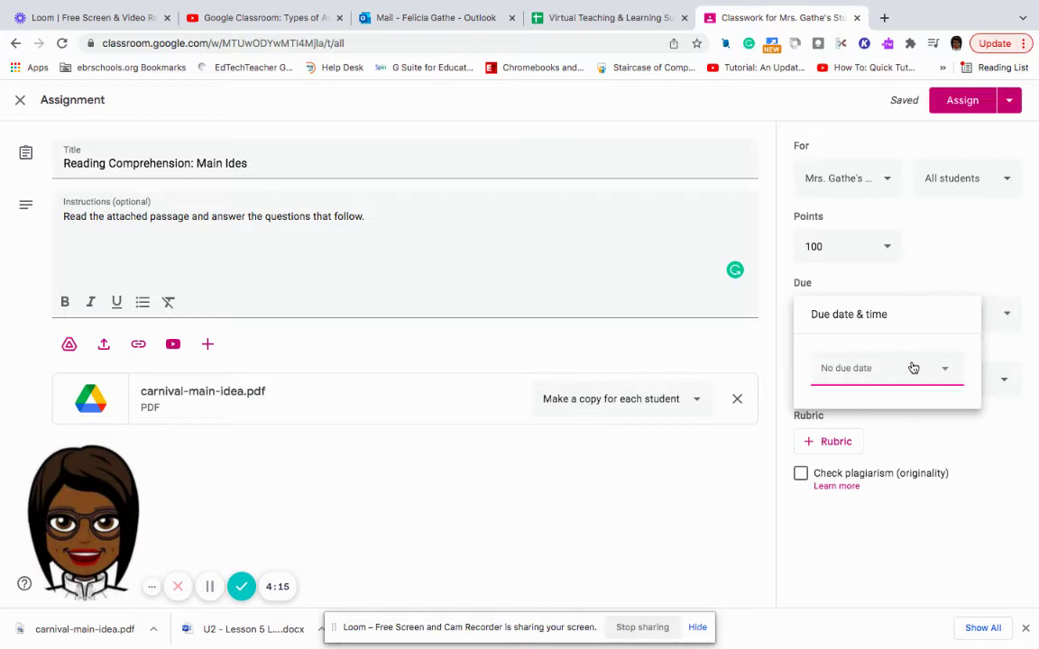
click(866, 370)
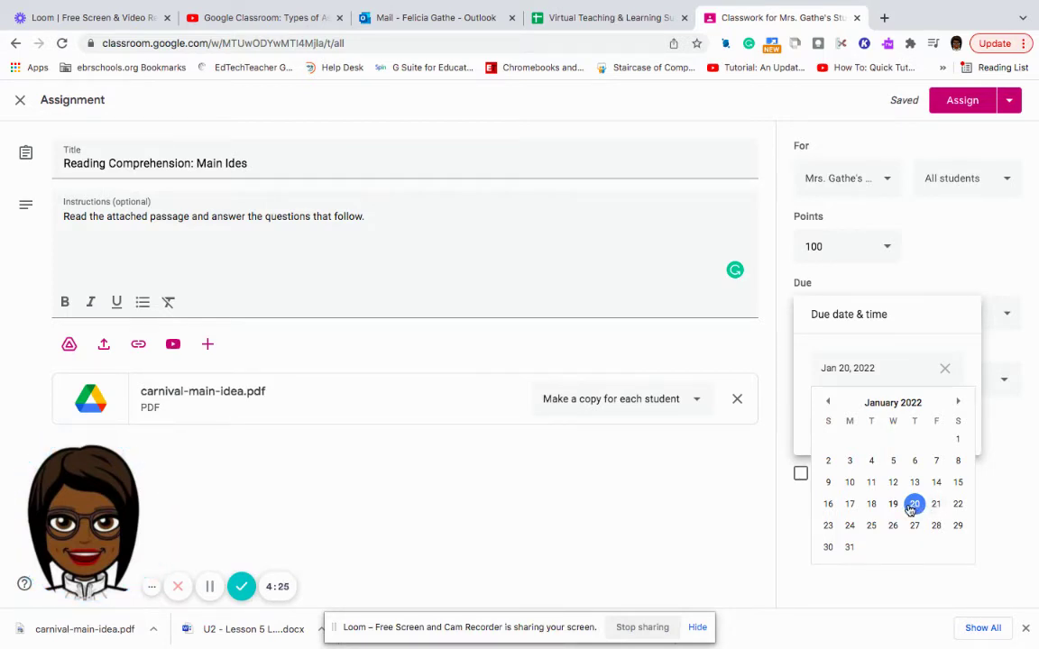
click(915, 505)
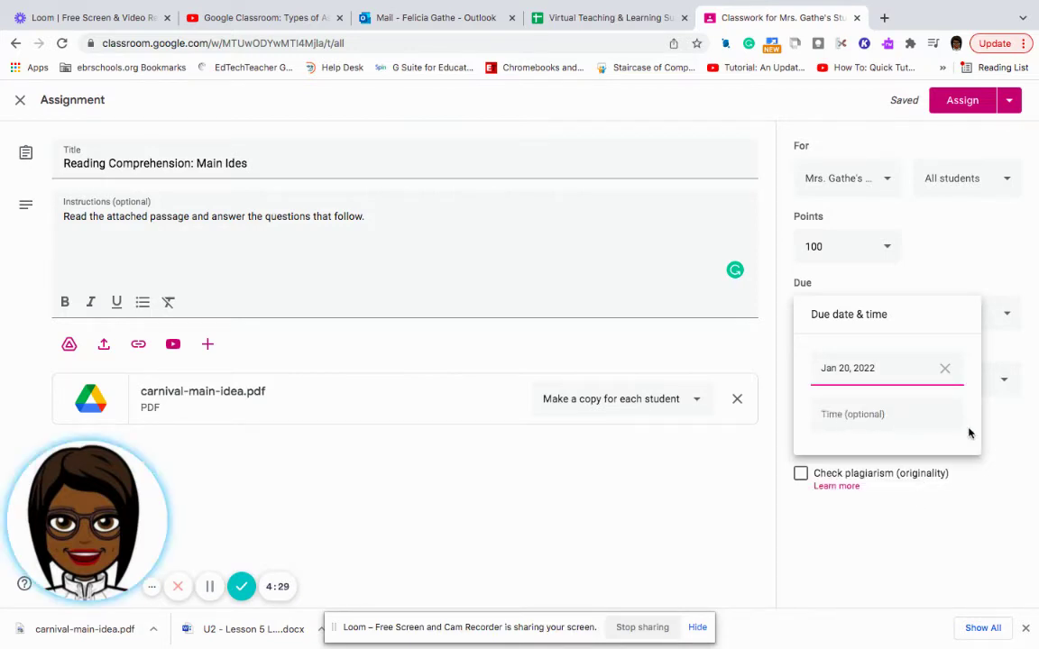
click(818, 549)
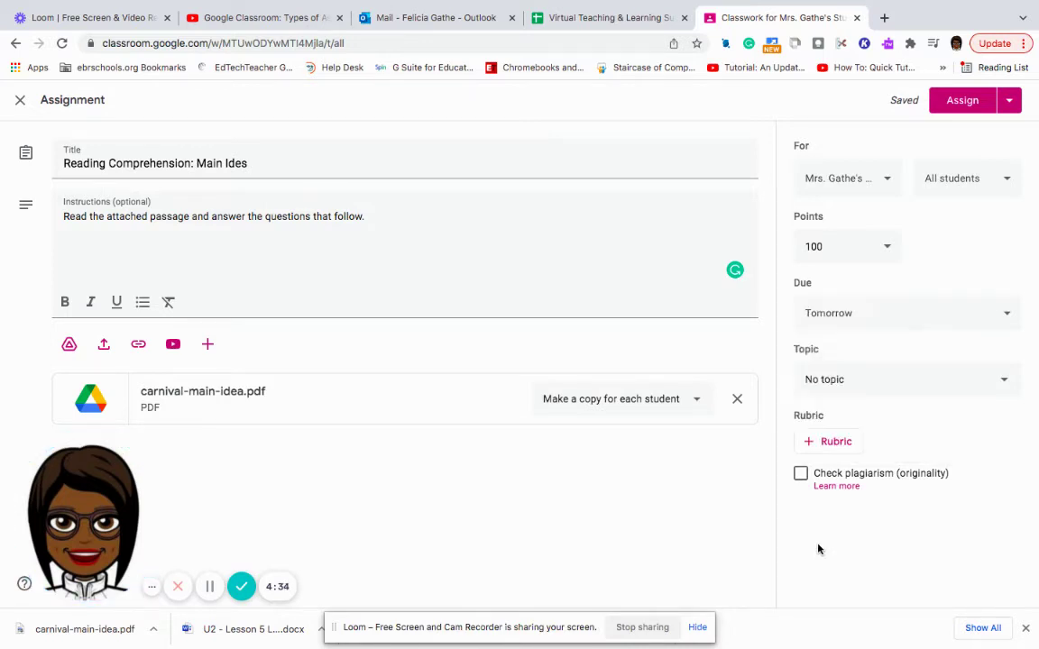
click(850, 381)
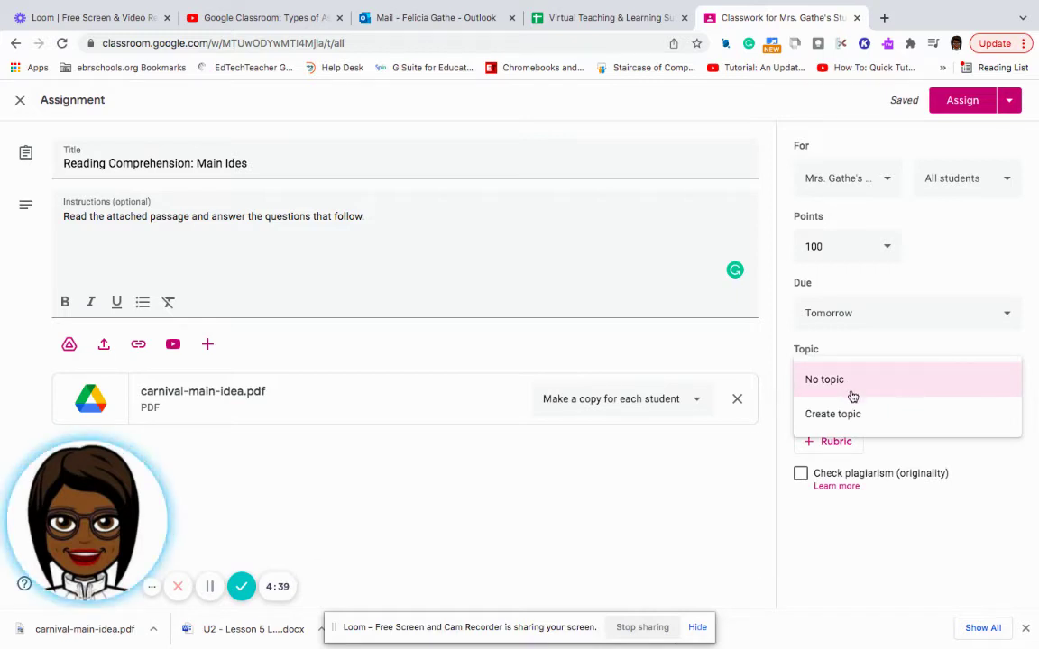
click(849, 521)
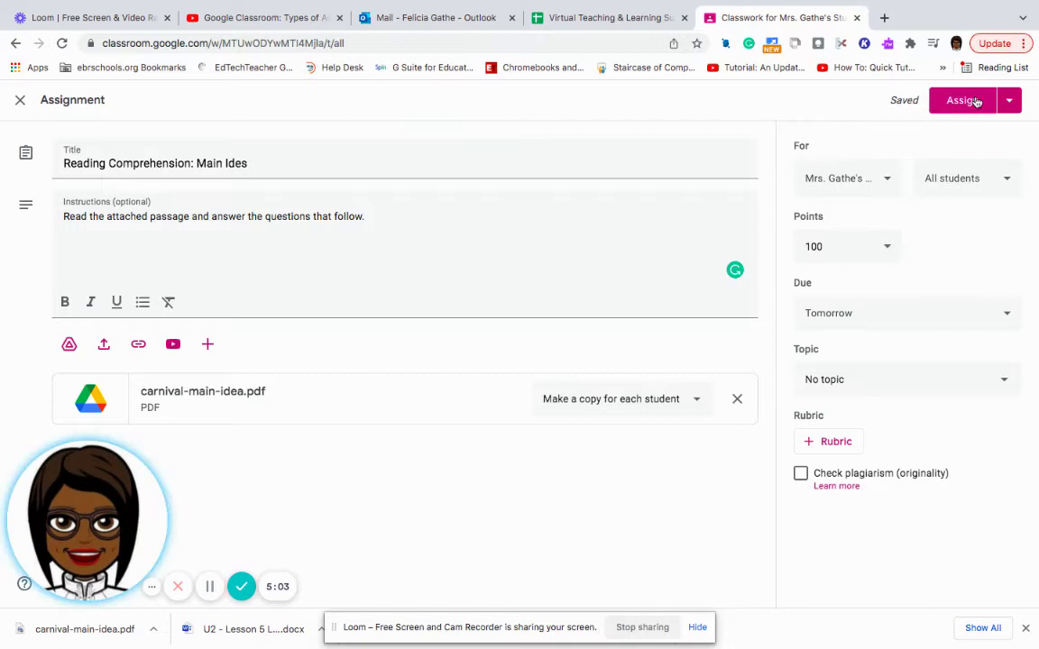
Assign the Reading Comprehension assignment to students immediately.
click(1010, 101)
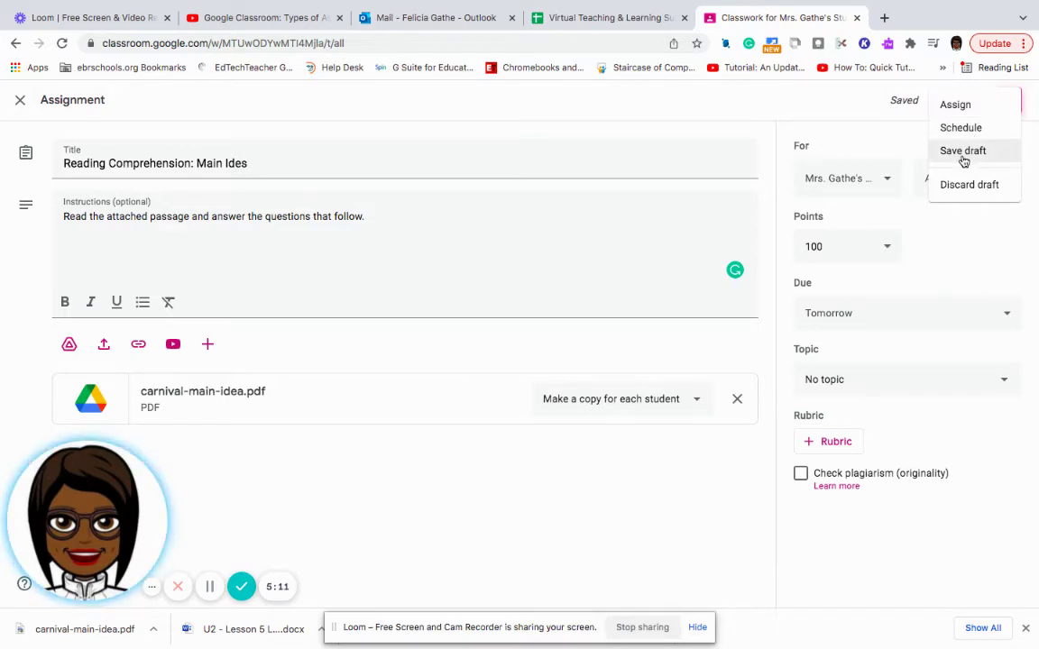
click(956, 106)
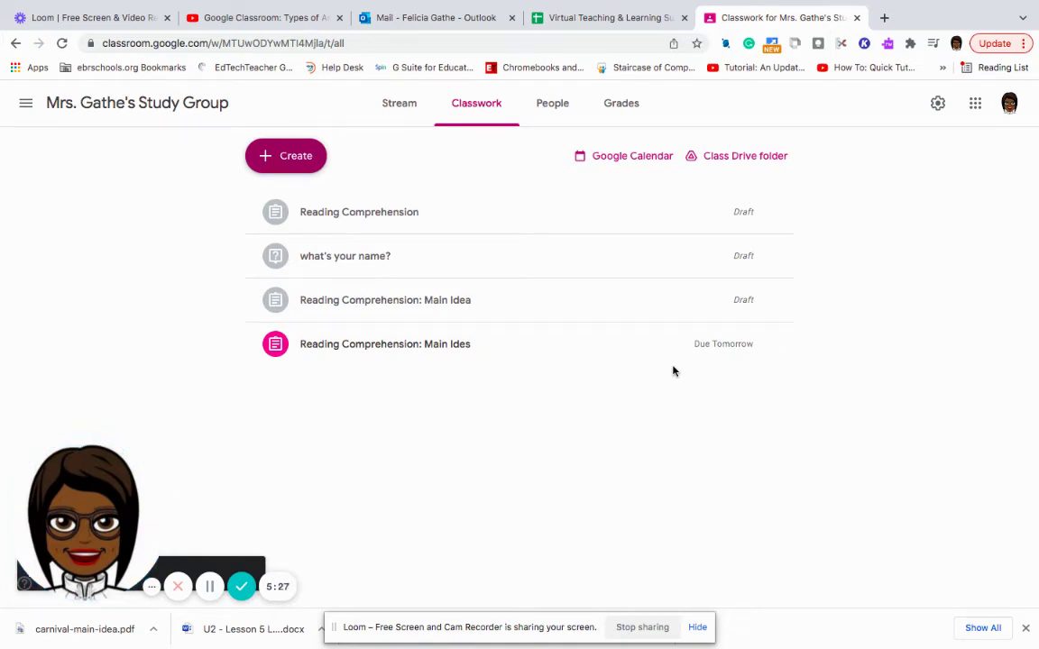
Create a quiz assignment and open its Blank Quiz form in Google Forms.
click(279, 151)
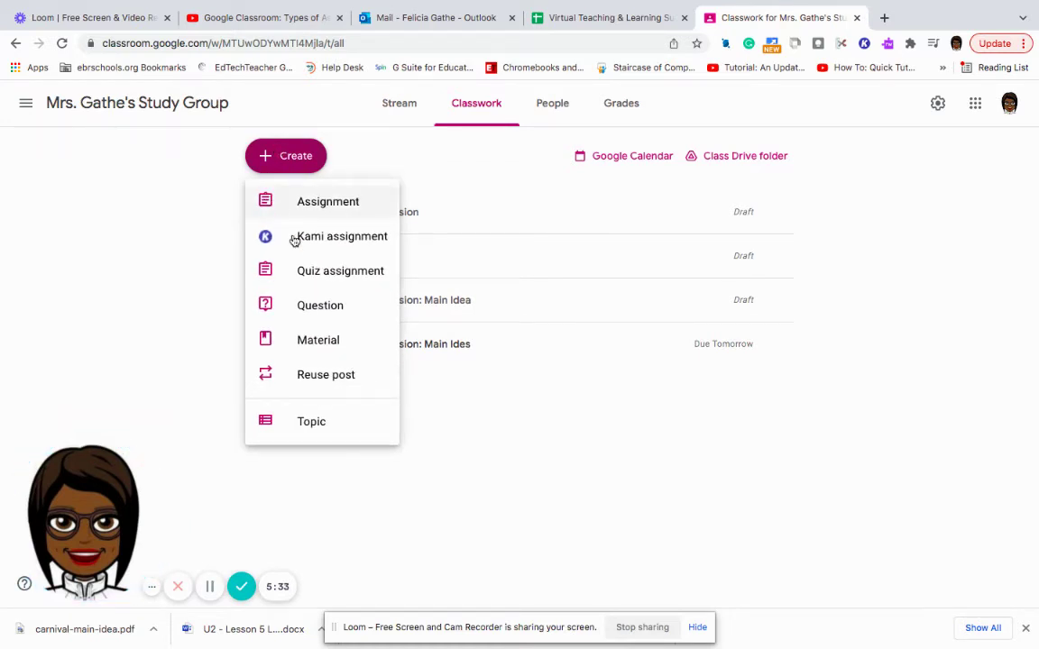
click(311, 273)
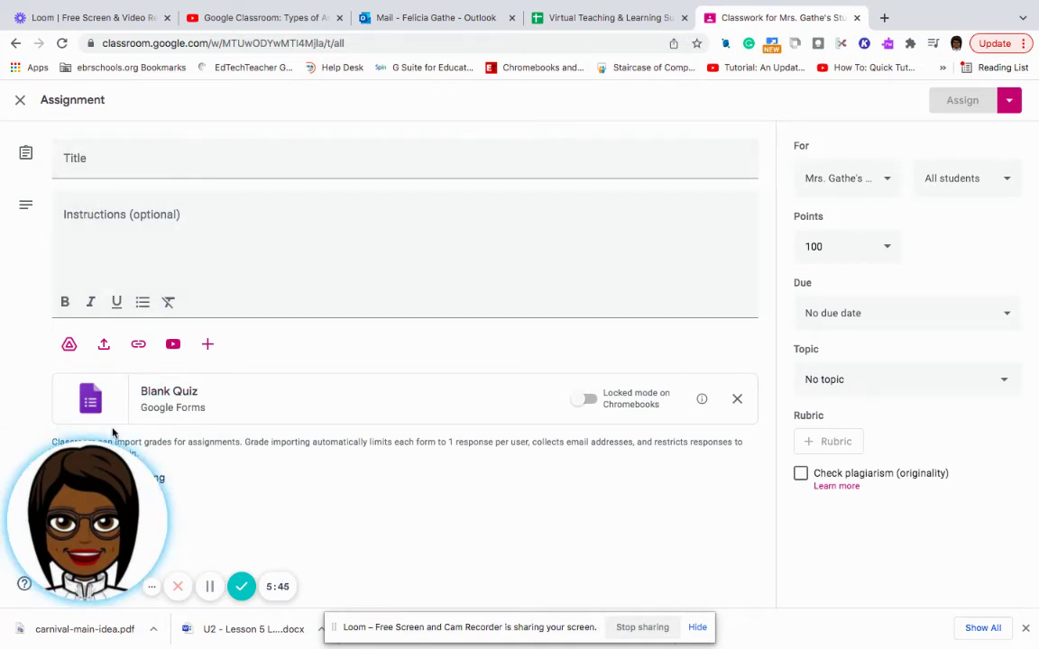
click(166, 396)
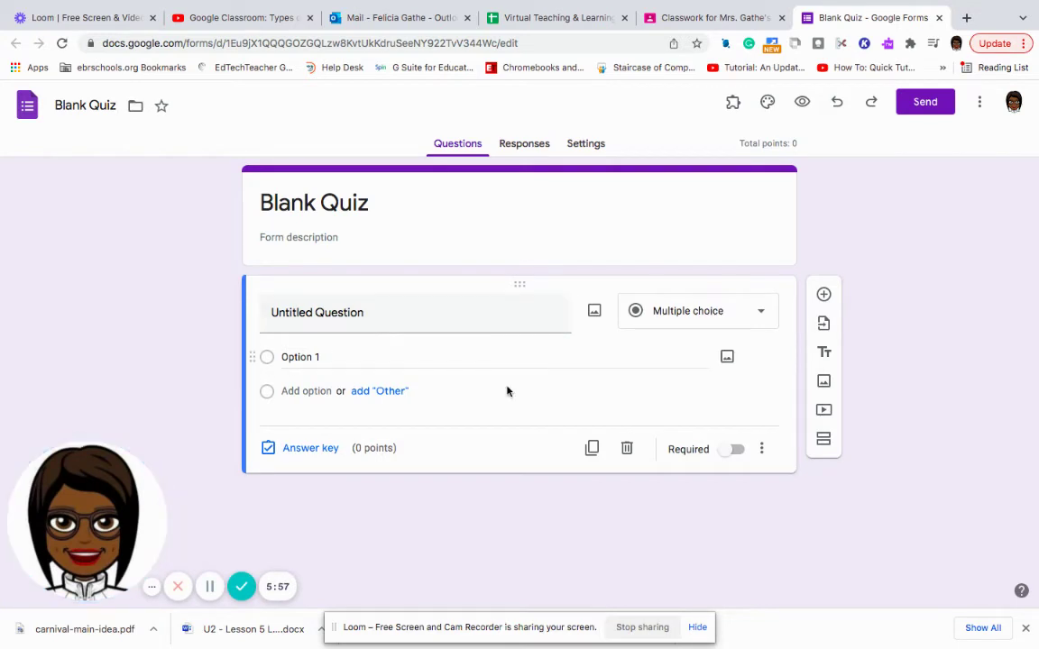
click(686, 24)
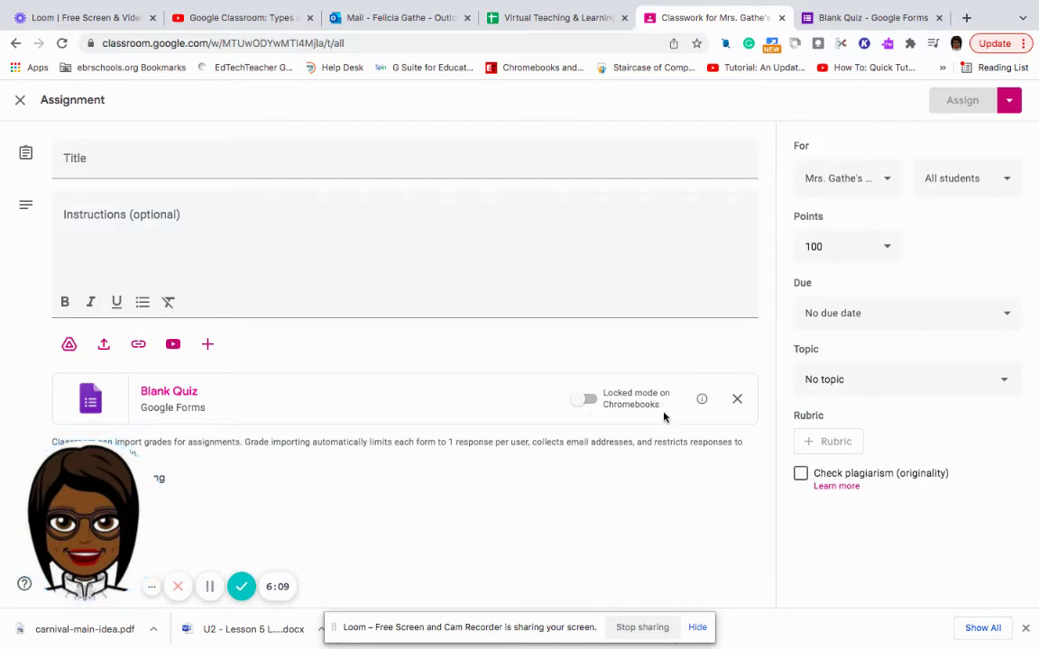
Enable Locked mode on Chromebooks and title the quiz 'Mid Nine Weeks Quiz'.
click(588, 402)
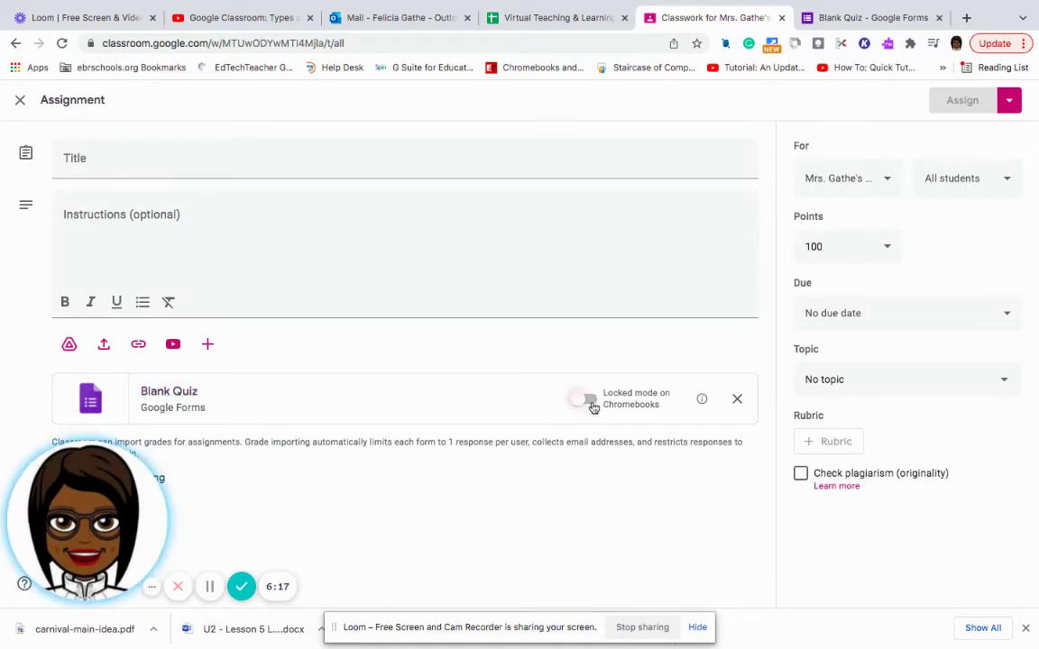
click(133, 163)
text(Mi)
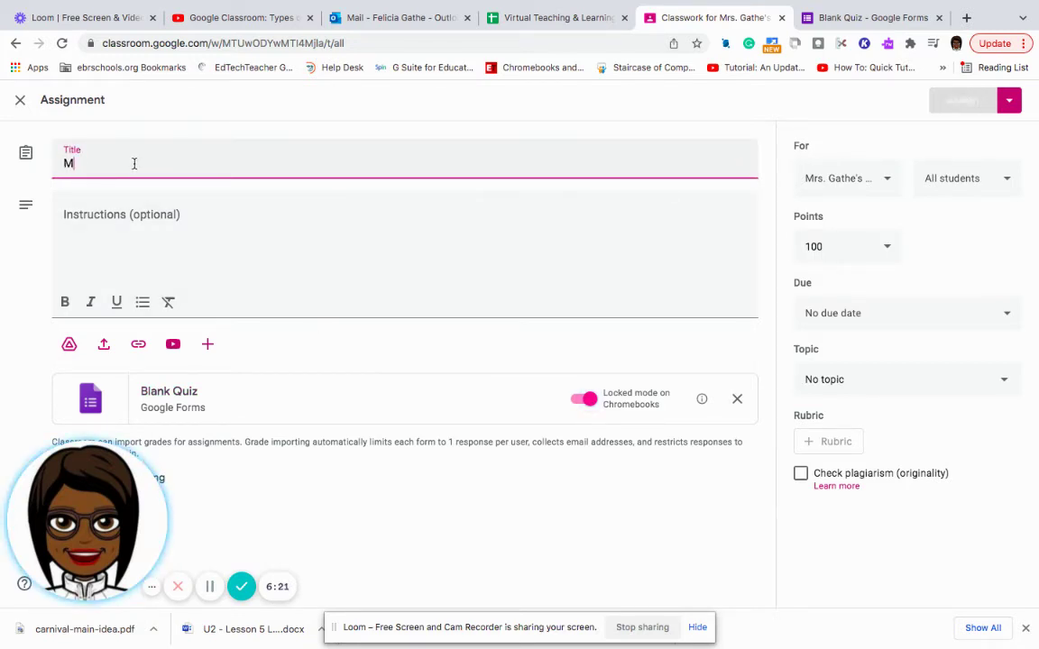
text(d)
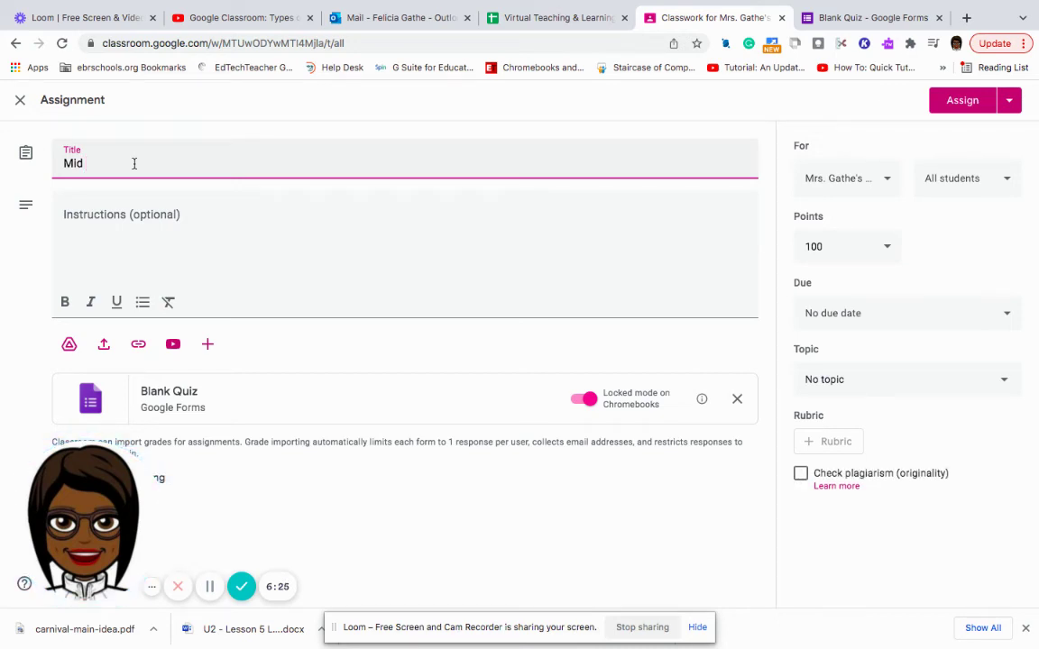
text( Nine Weeks)
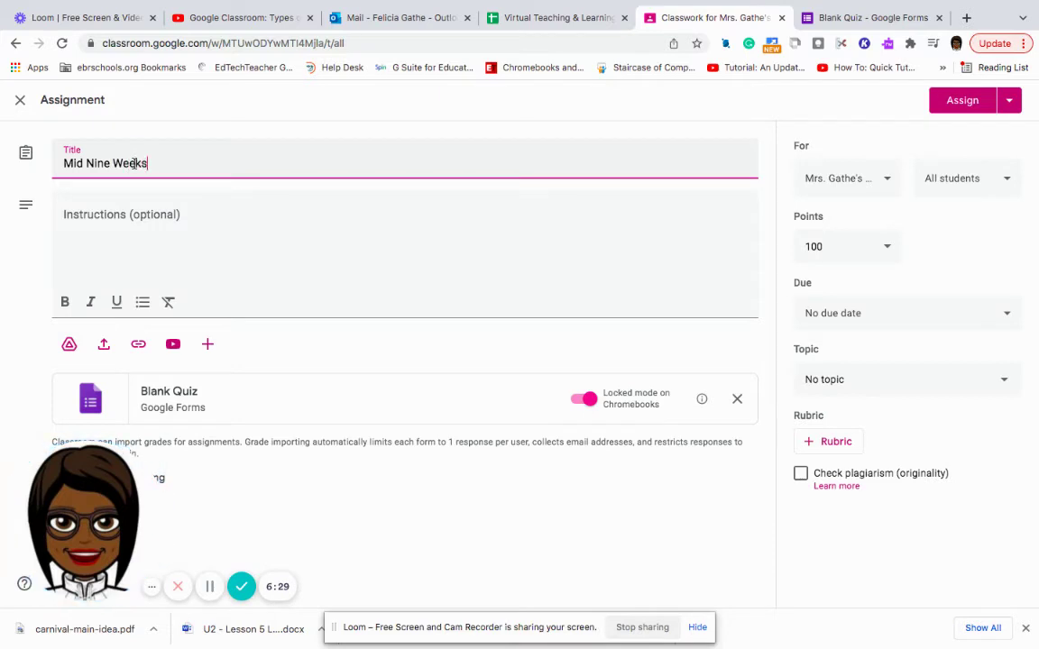
text( Quiz)
Enter the quiz instructions 'Click on the link below and complete the quiz,'.
click(70, 215)
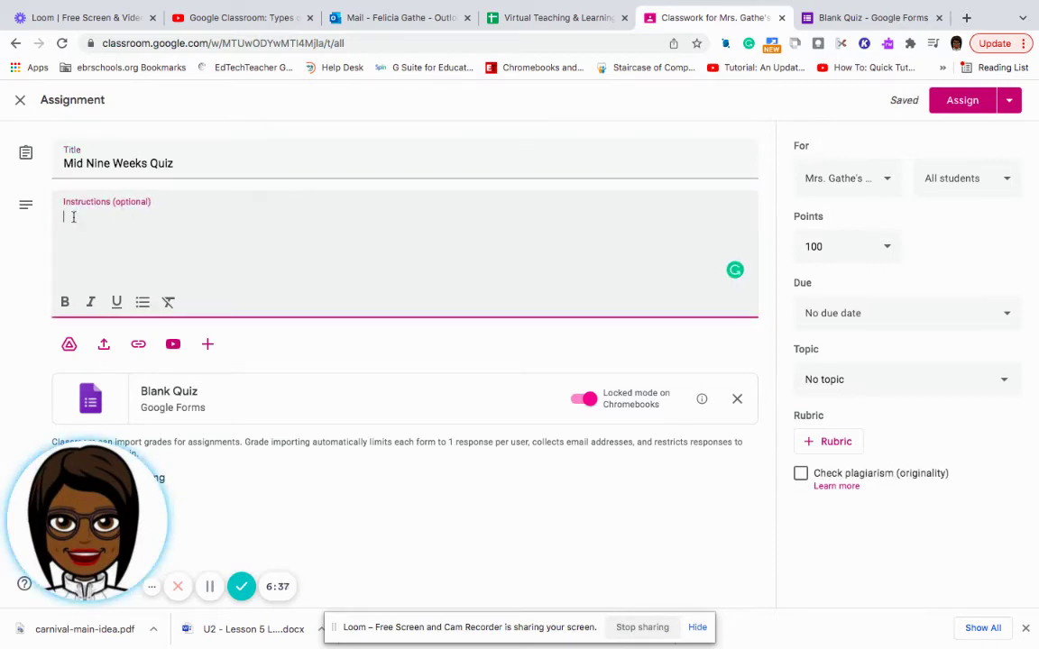
text(Cl)
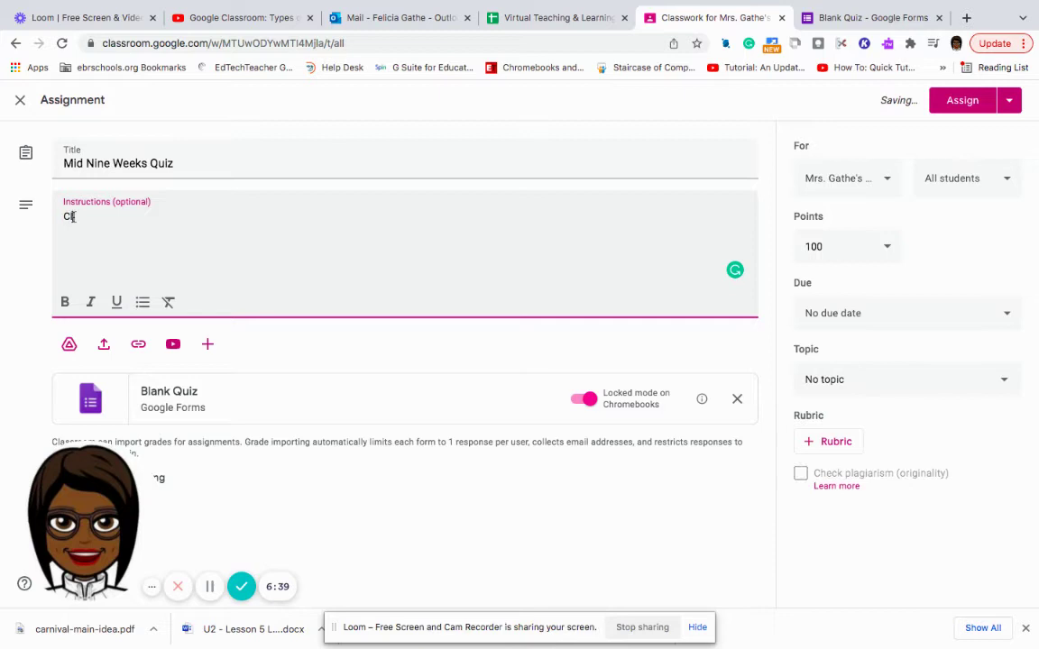
text(ick on )
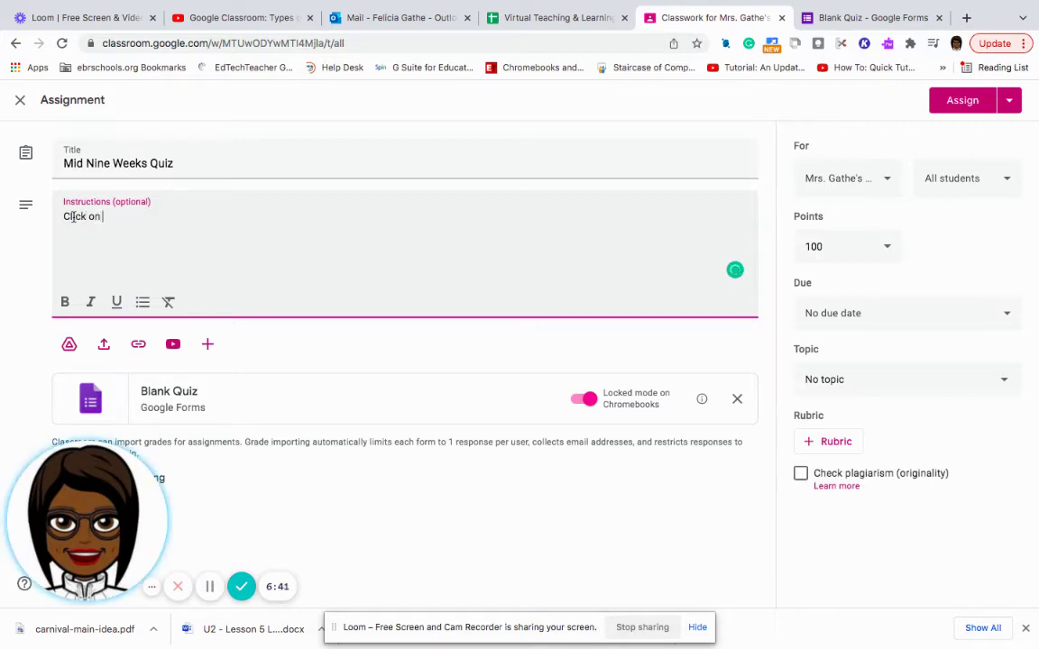
text(the lin)
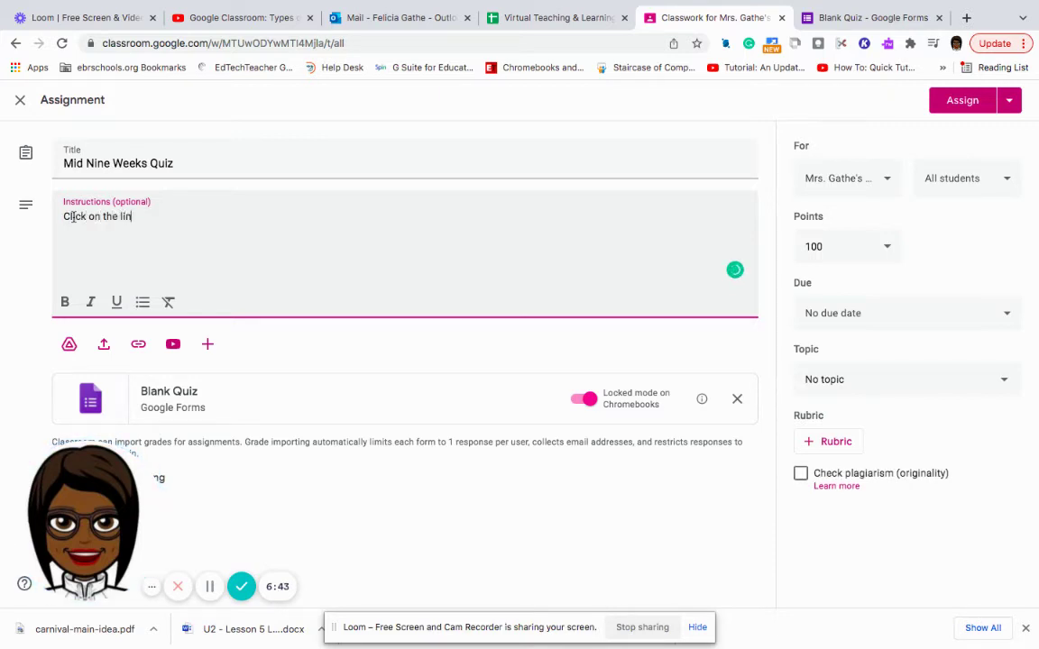
text(k below and compl)
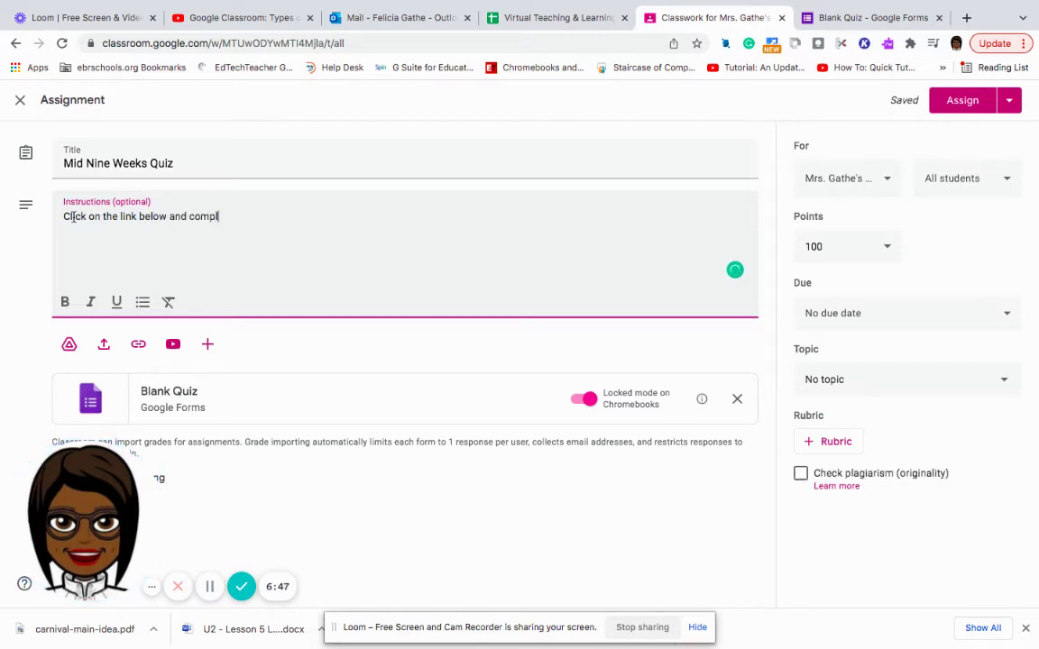
text(ete the quiz.)
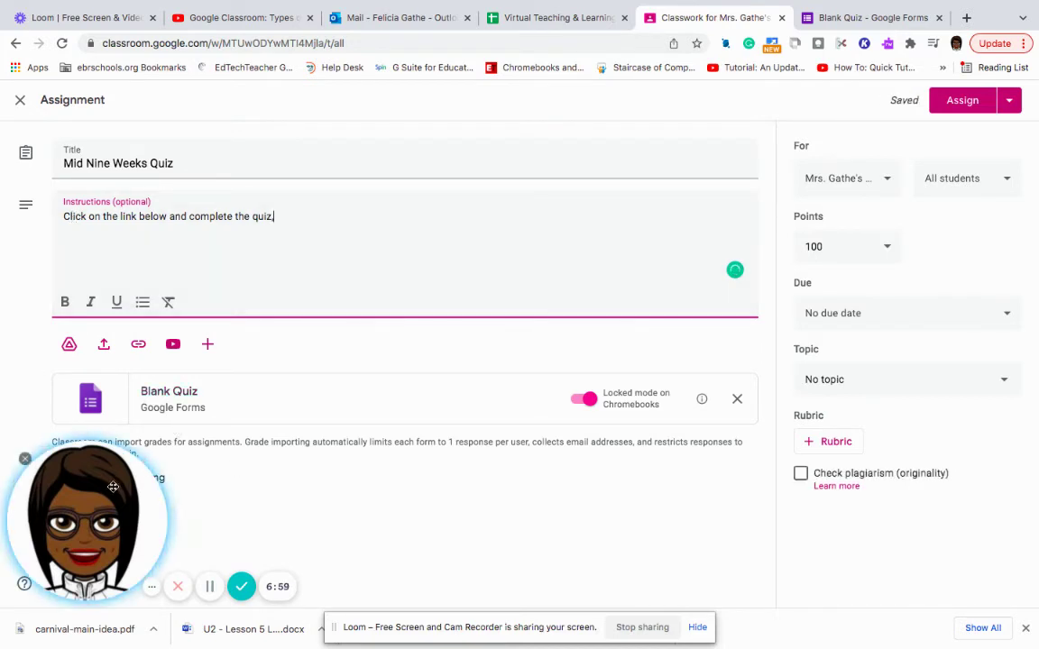
drag(113, 486, 636, 533)
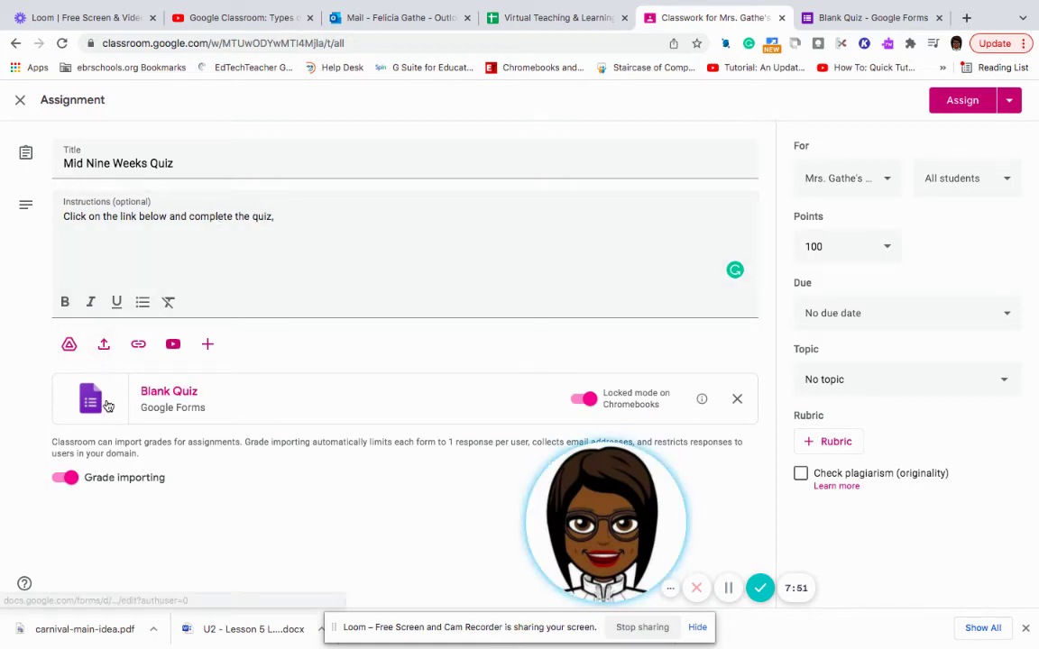
Return to the Classwork list and open a blank Question form.
click(20, 100)
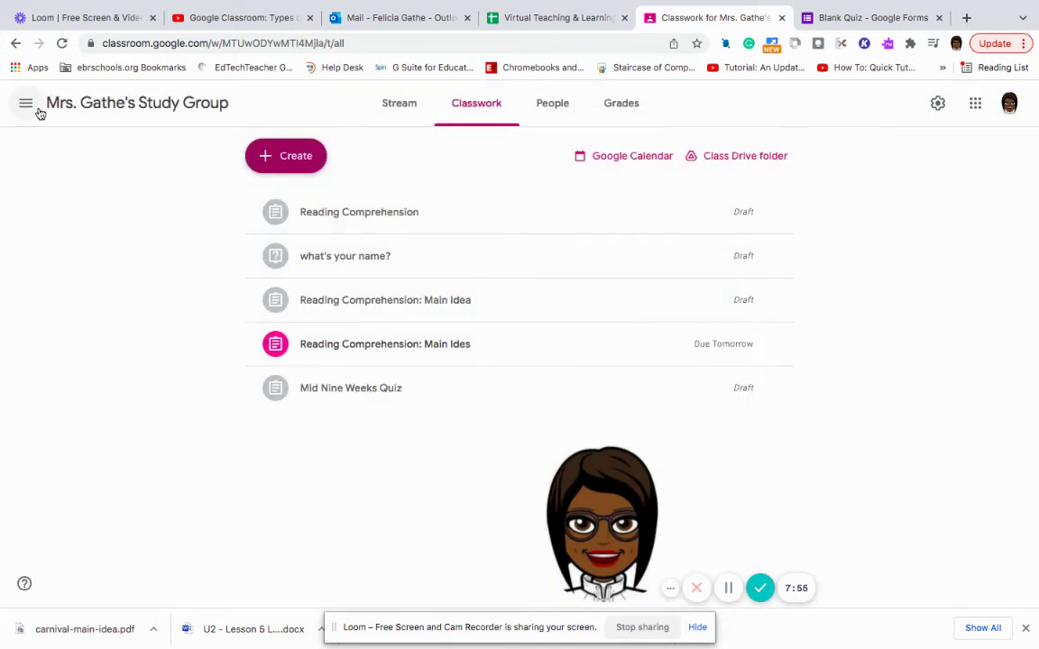
click(296, 158)
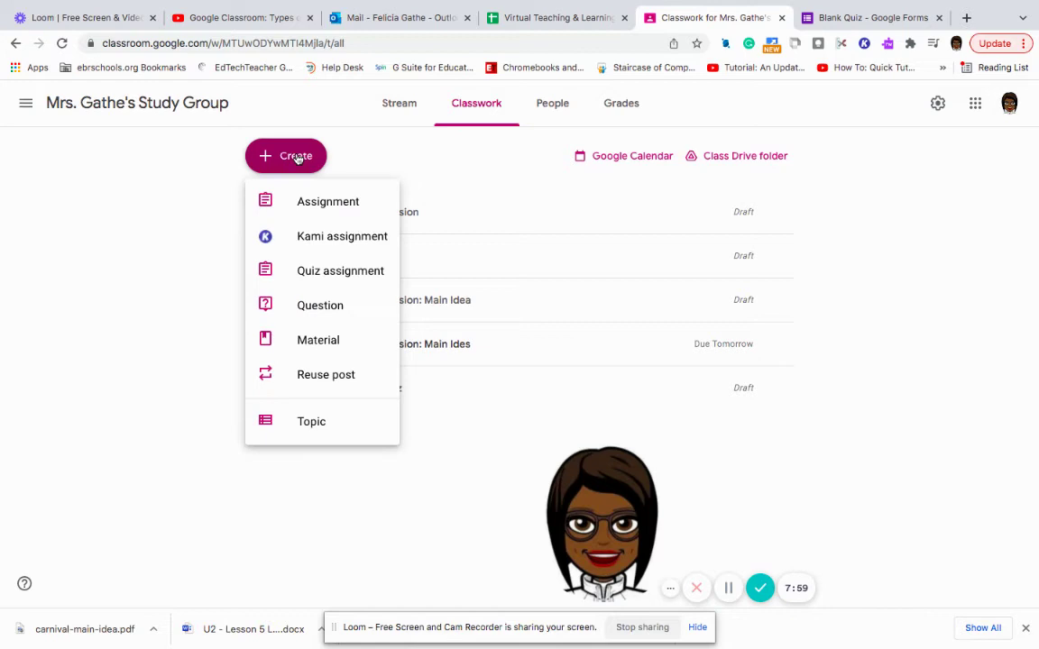
click(333, 306)
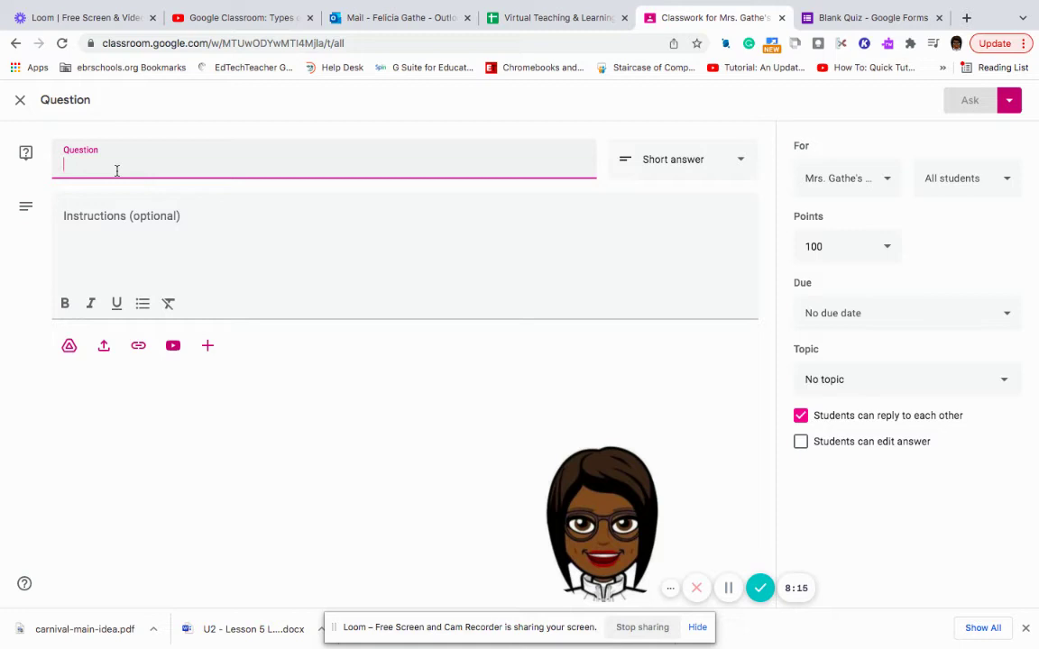
Enter the question 'How did you identify the main idea in the story?' and keep it Short answer.
text(How did you)
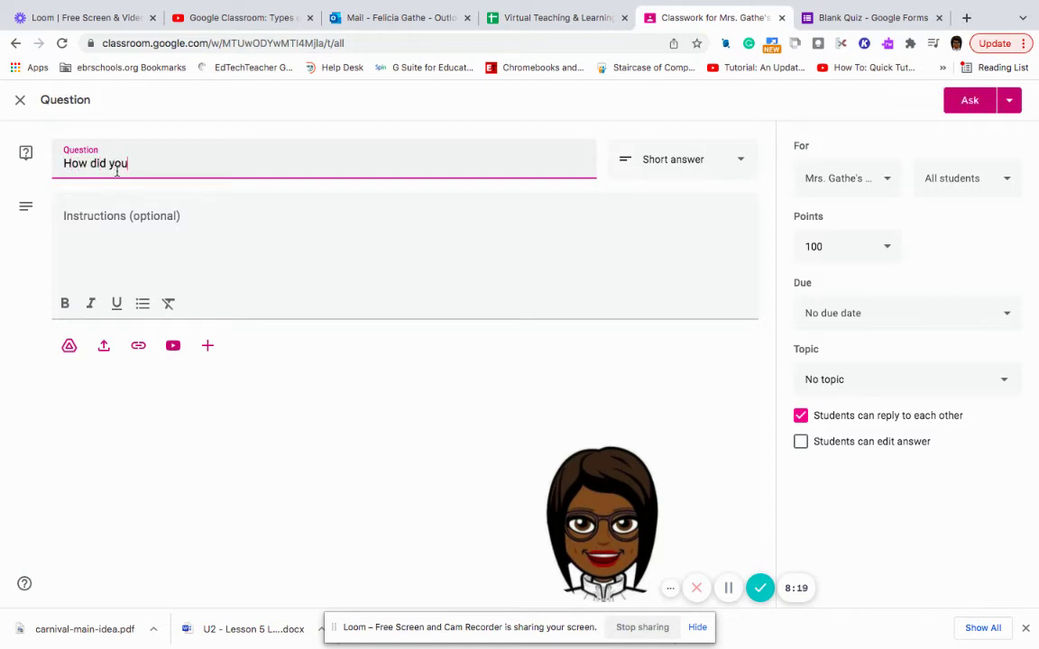
text( identify the )
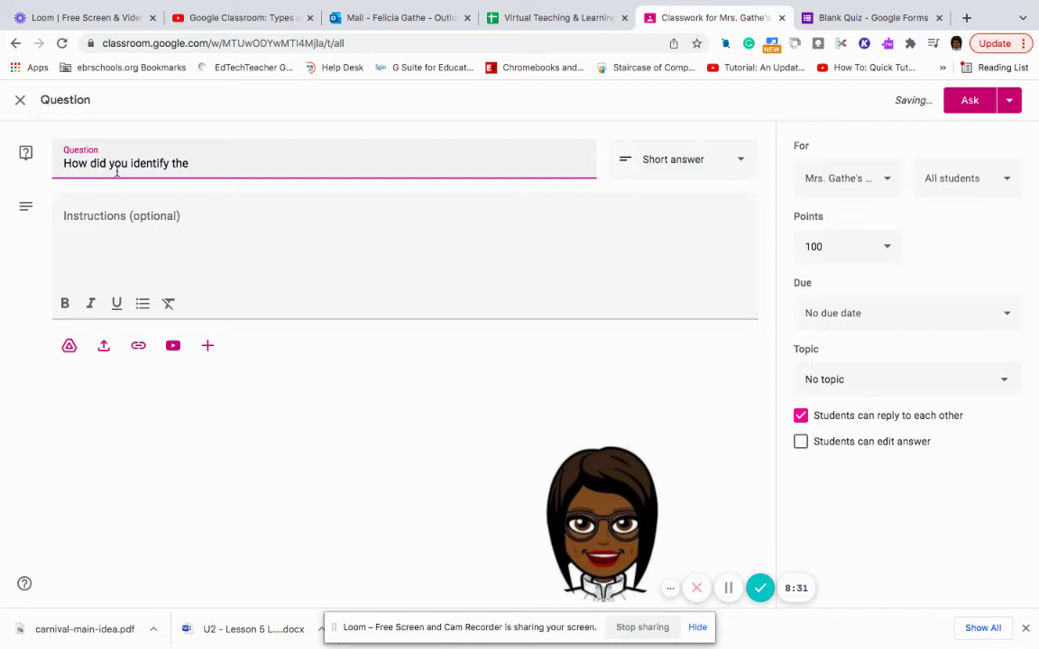
text(m)
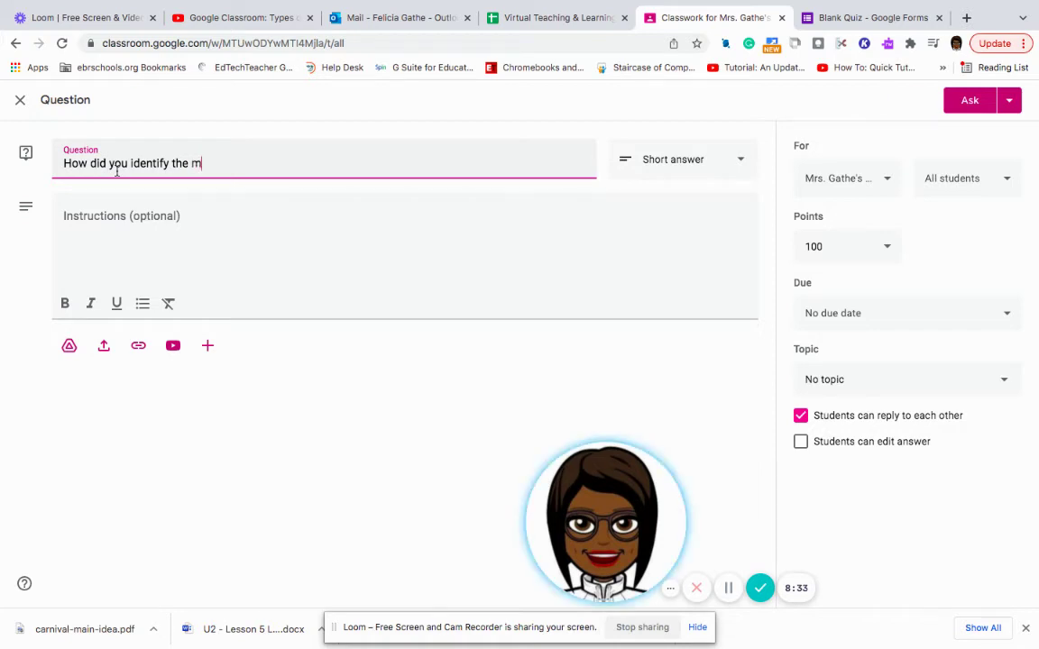
text(ain idea in the)
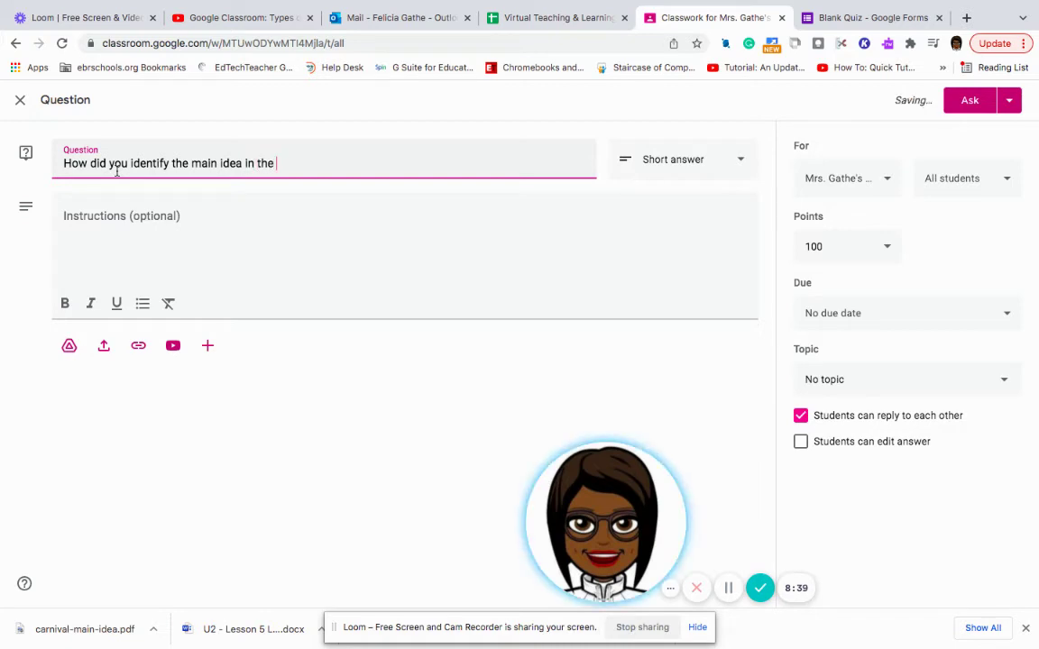
text(story)
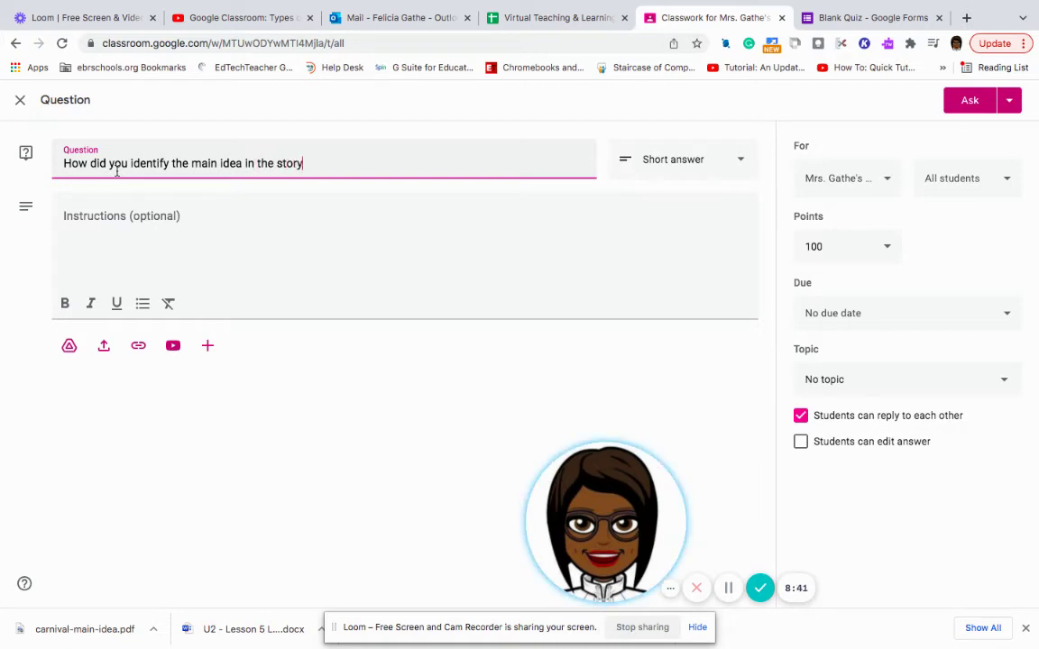
text(?)
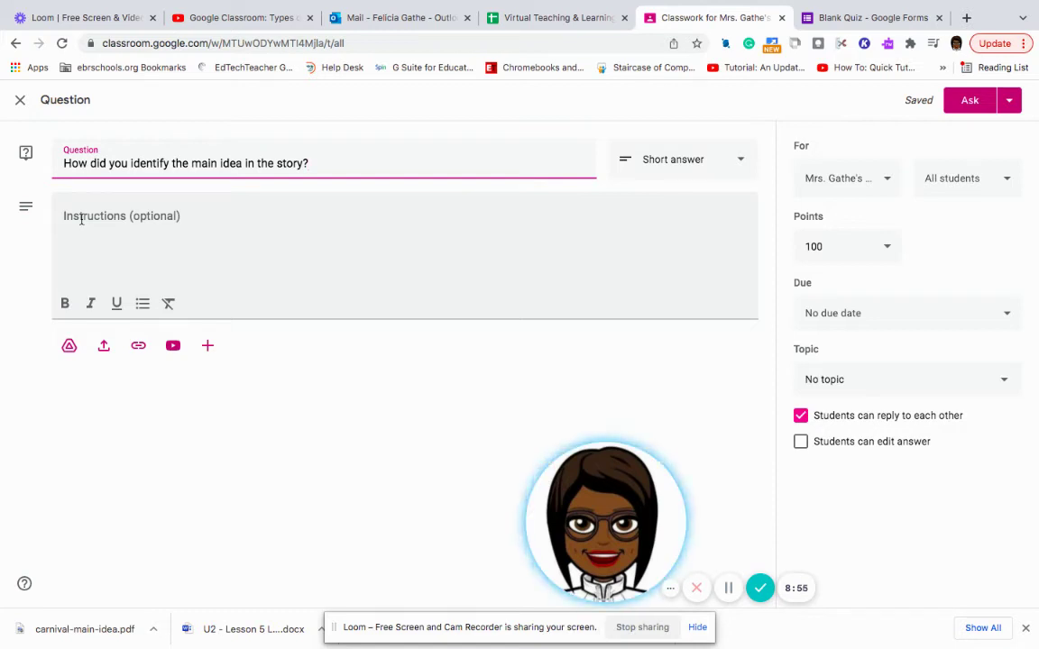
click(743, 165)
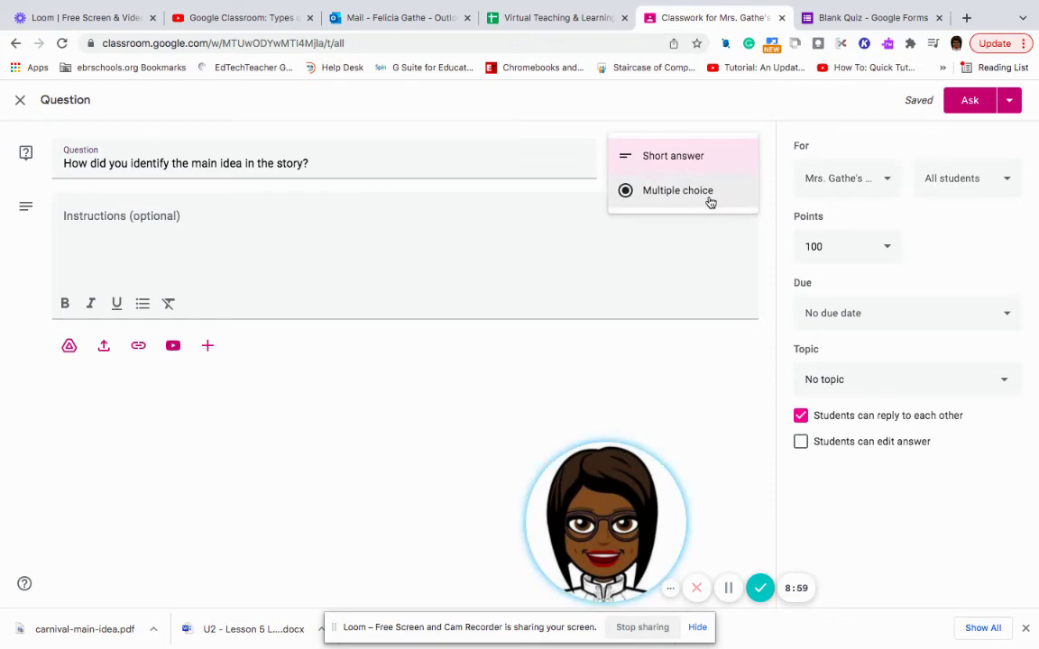
click(666, 159)
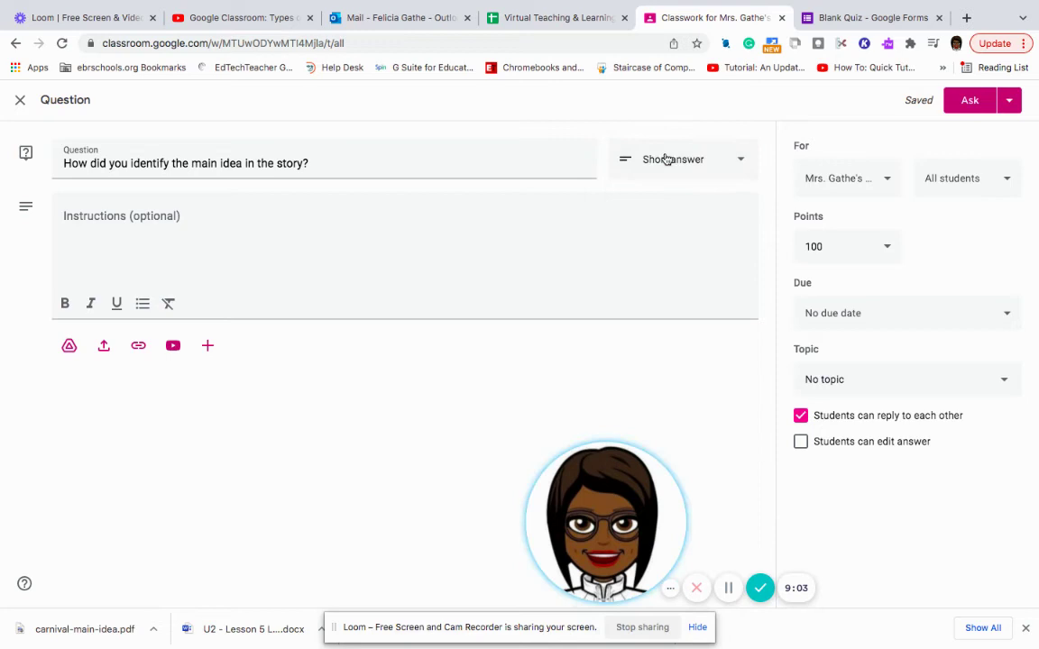
Add the instruction 'Make sure that you use text support in your response.' to the question.
click(94, 217)
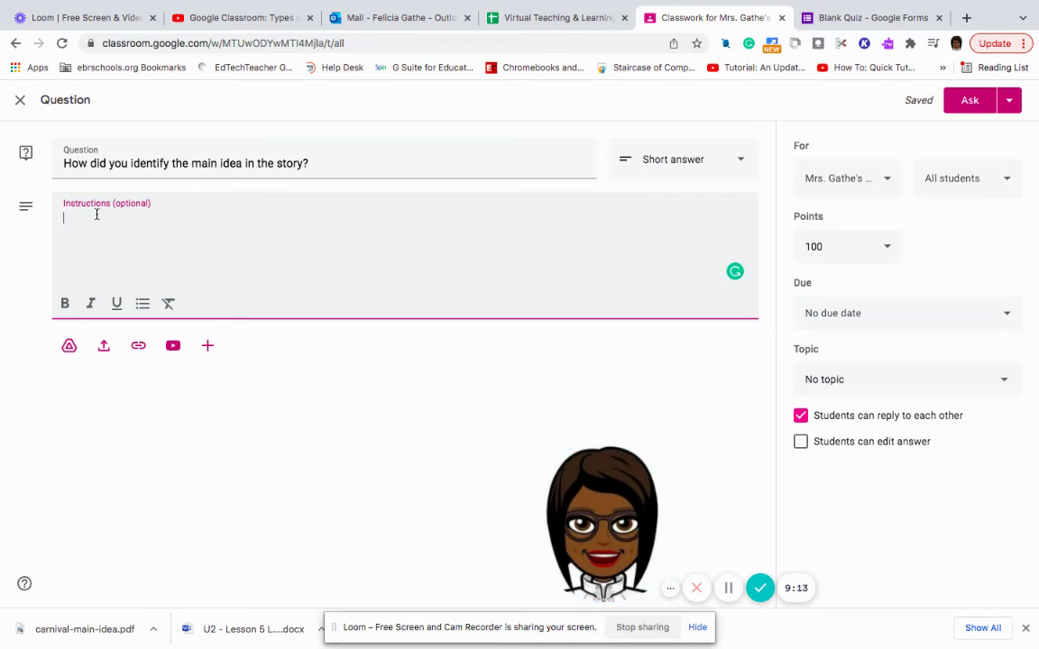
text(ake sure)
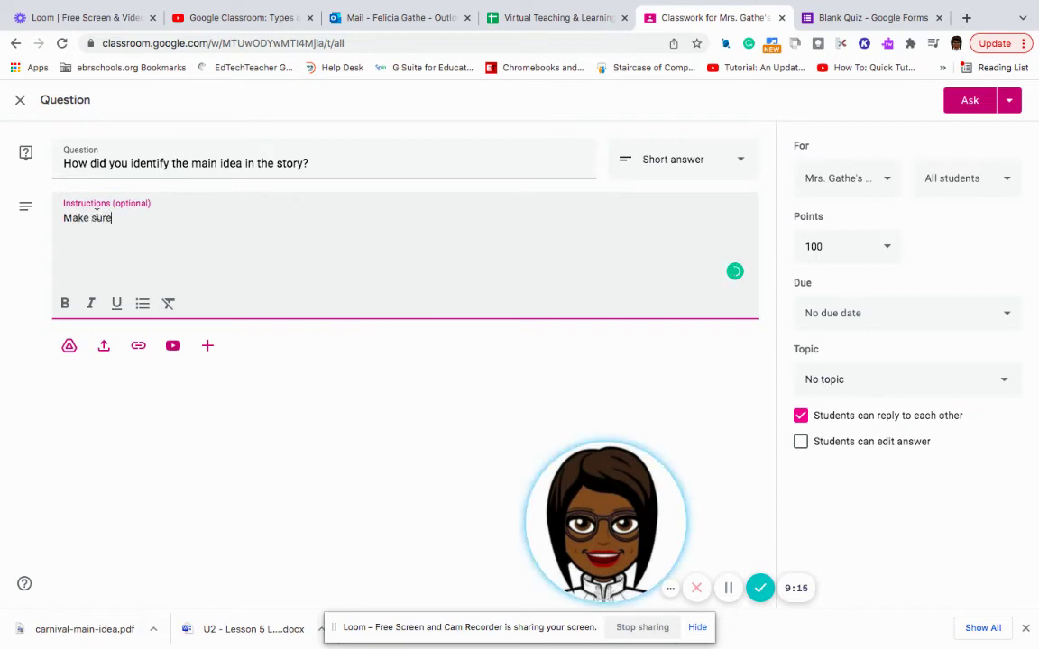
text( that y)
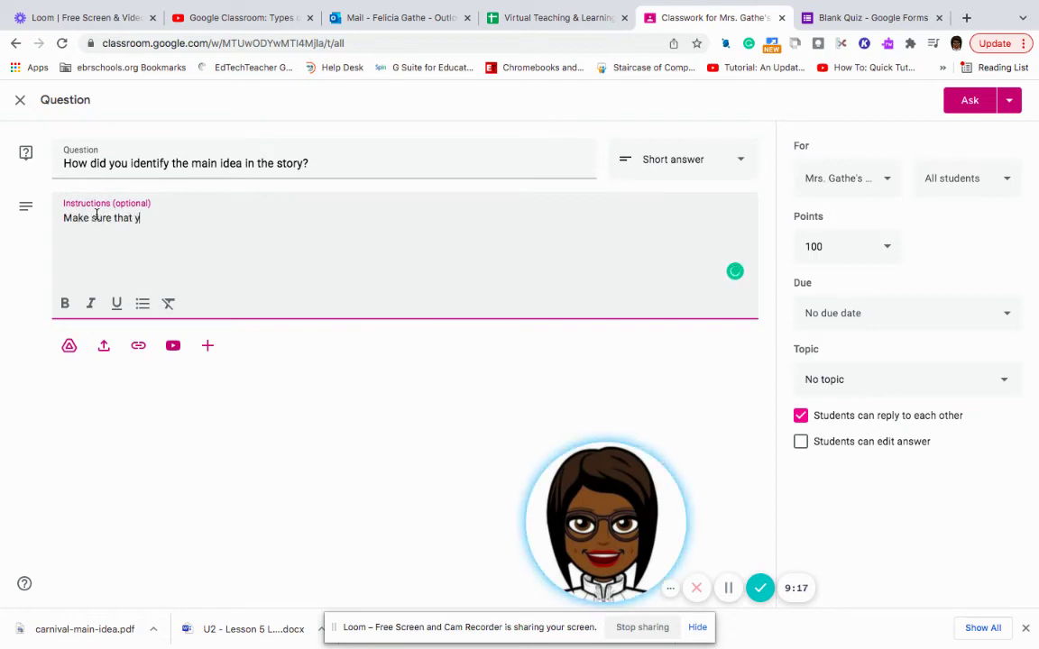
text(ou use text su)
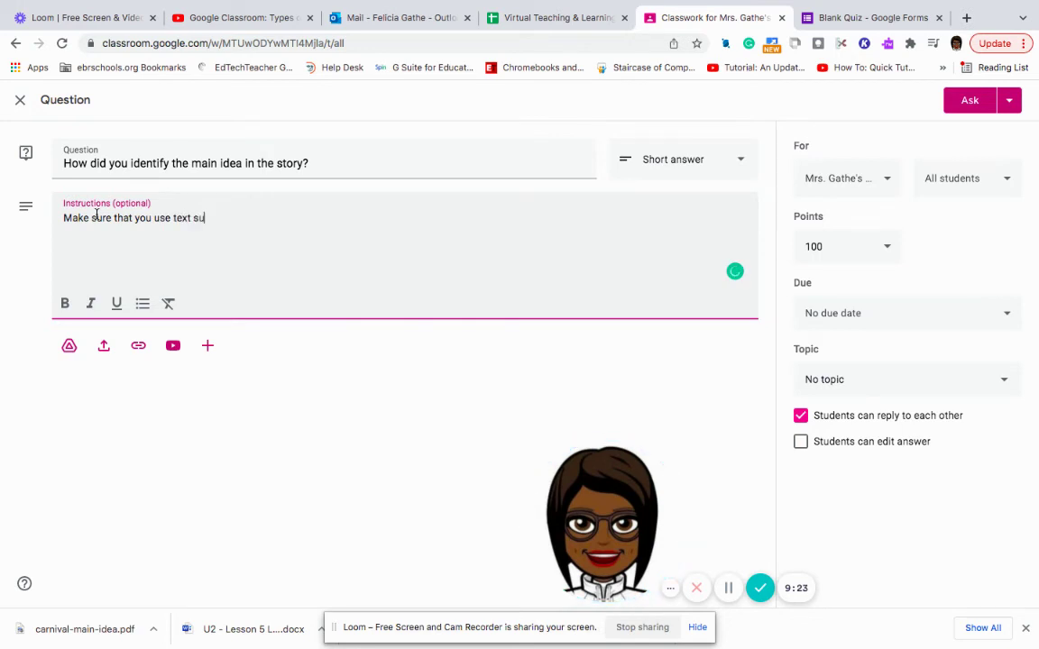
text(pport in your resp)
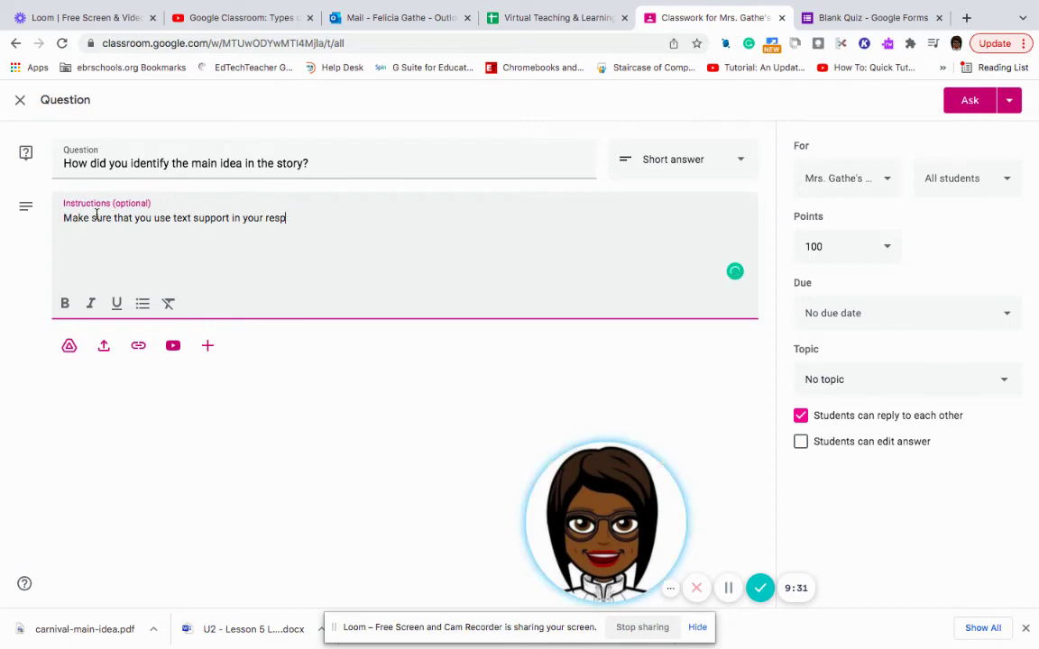
text(ons)
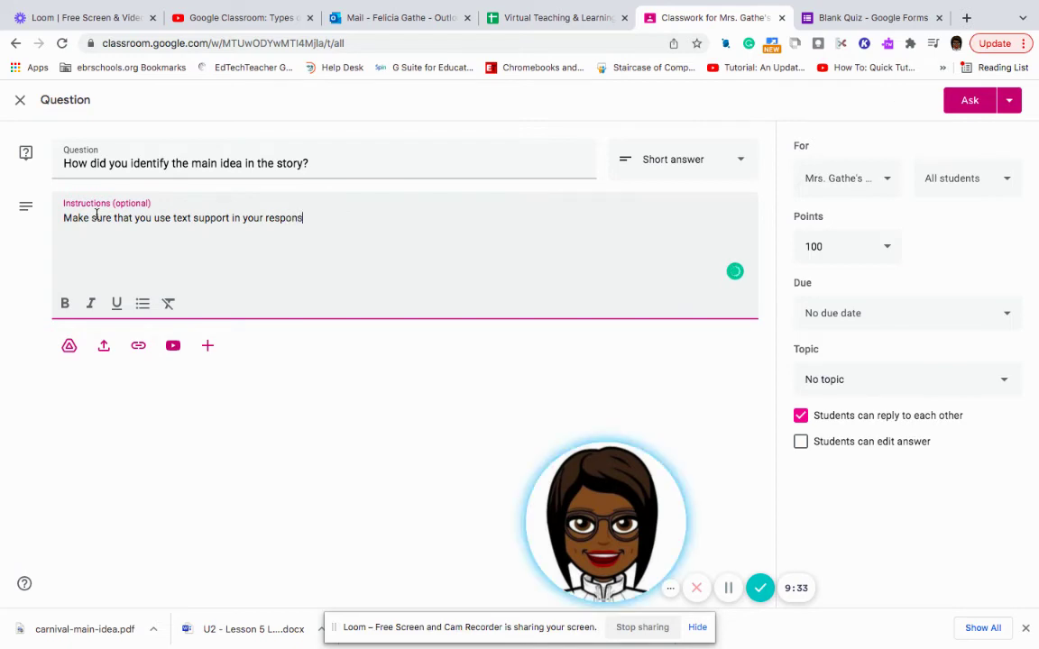
text(e.)
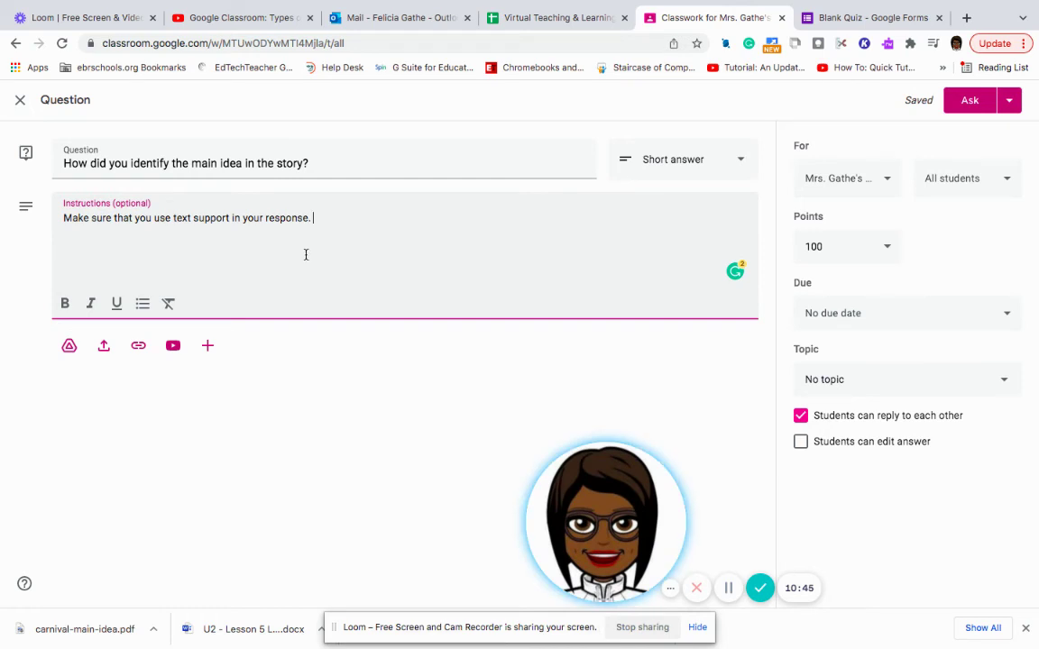
Append 'Respond to two classmates' post.' to the instructions and show the Ask posting options.
text(Res)
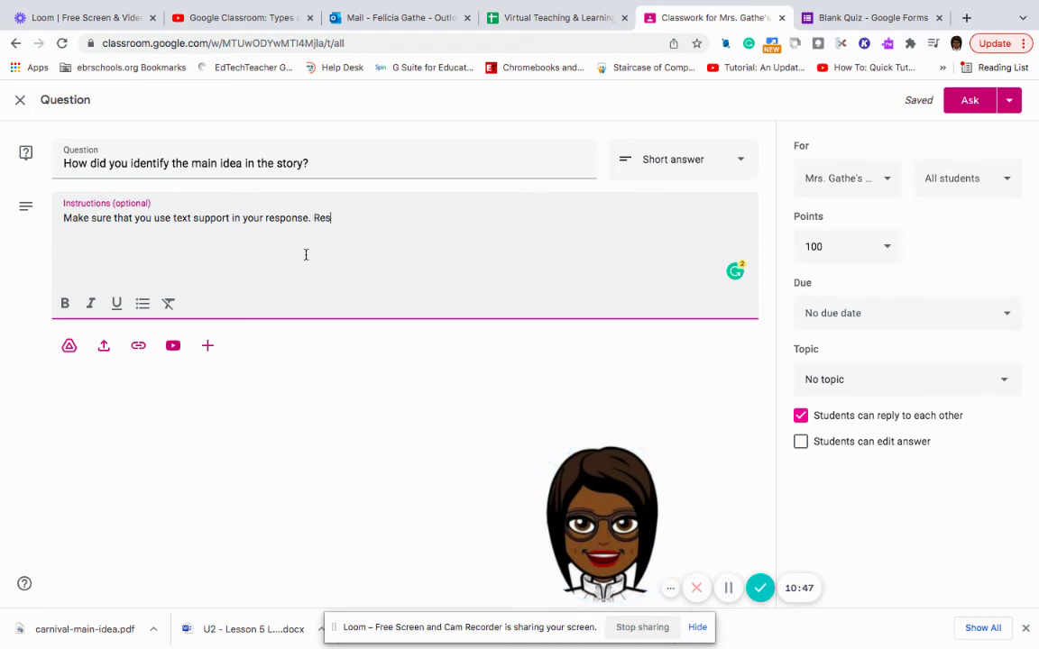
text(pond to two c)
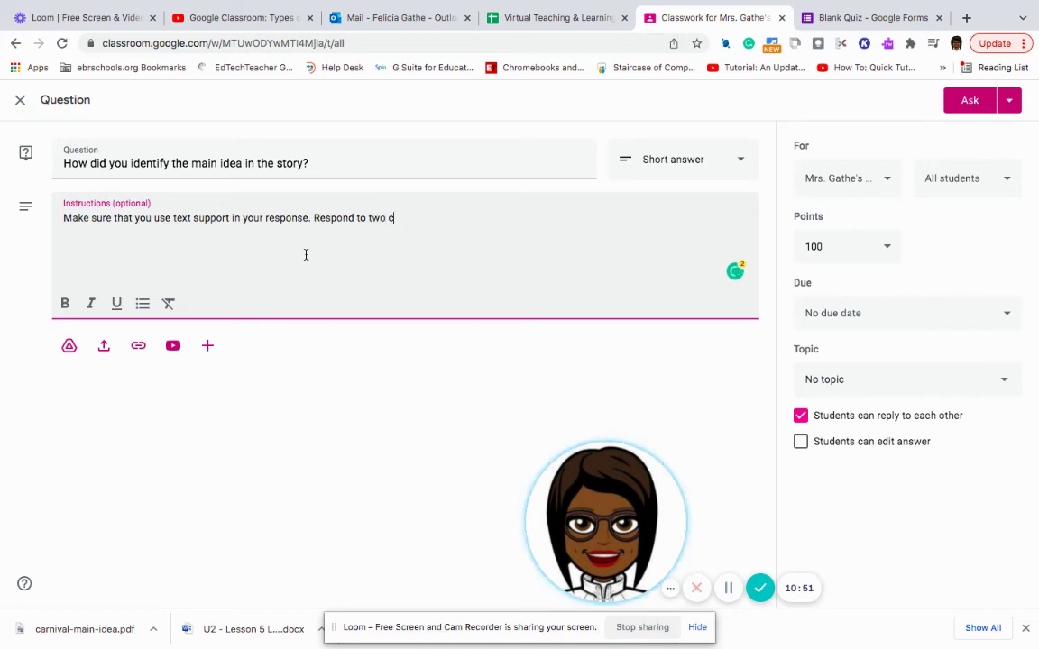
text(lassmate)
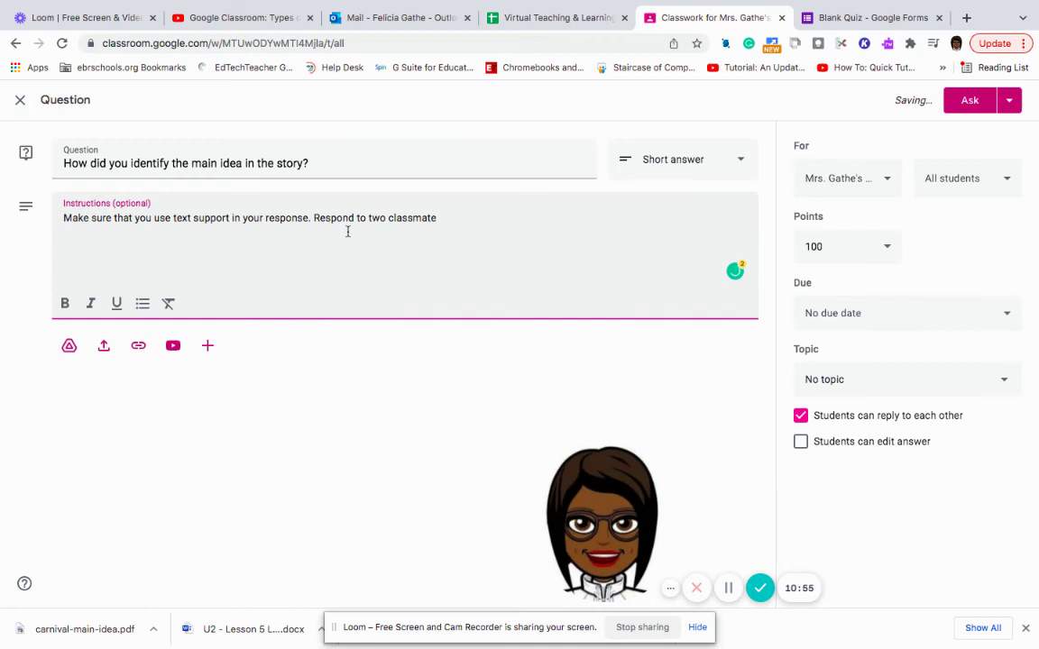
text(s' post.)
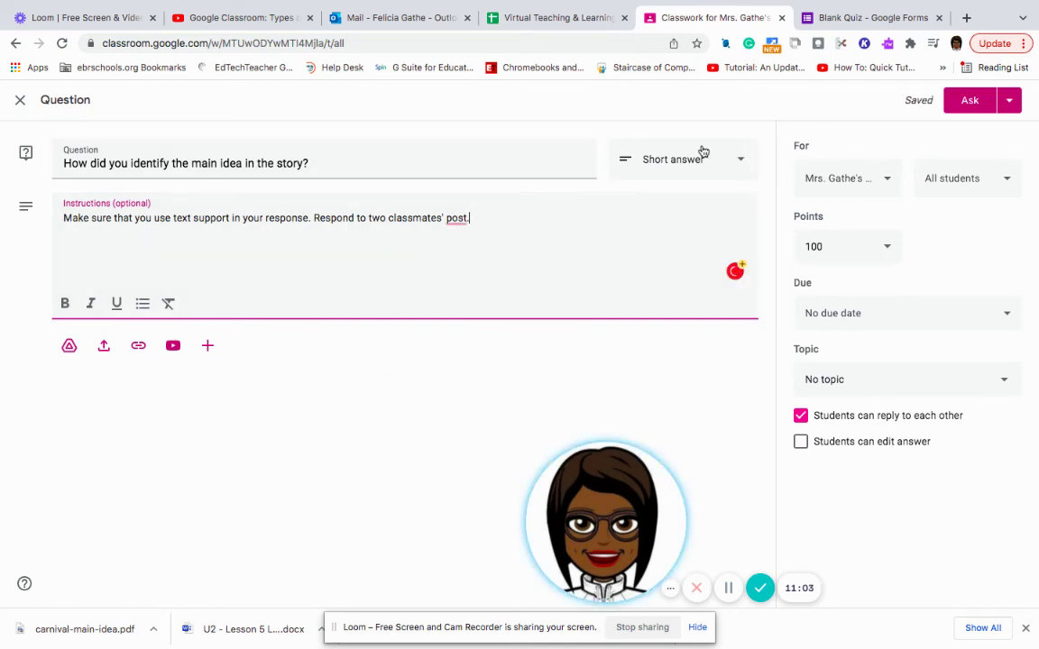
click(1011, 101)
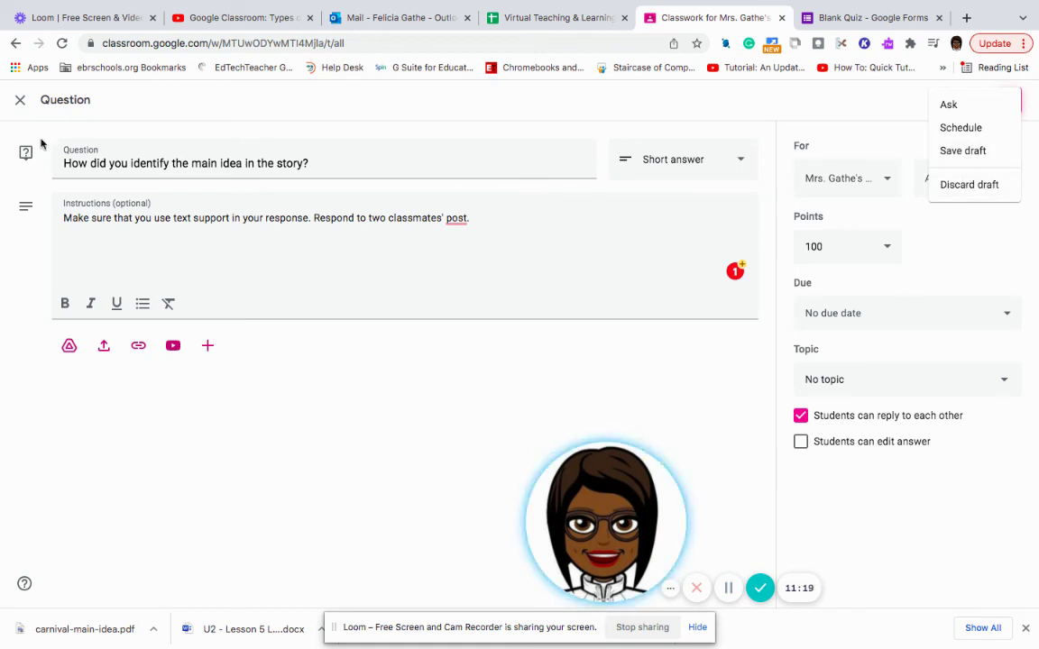
Dismiss the Ask options and close the editor, leaving the main-idea question as a draft.
click(21, 99)
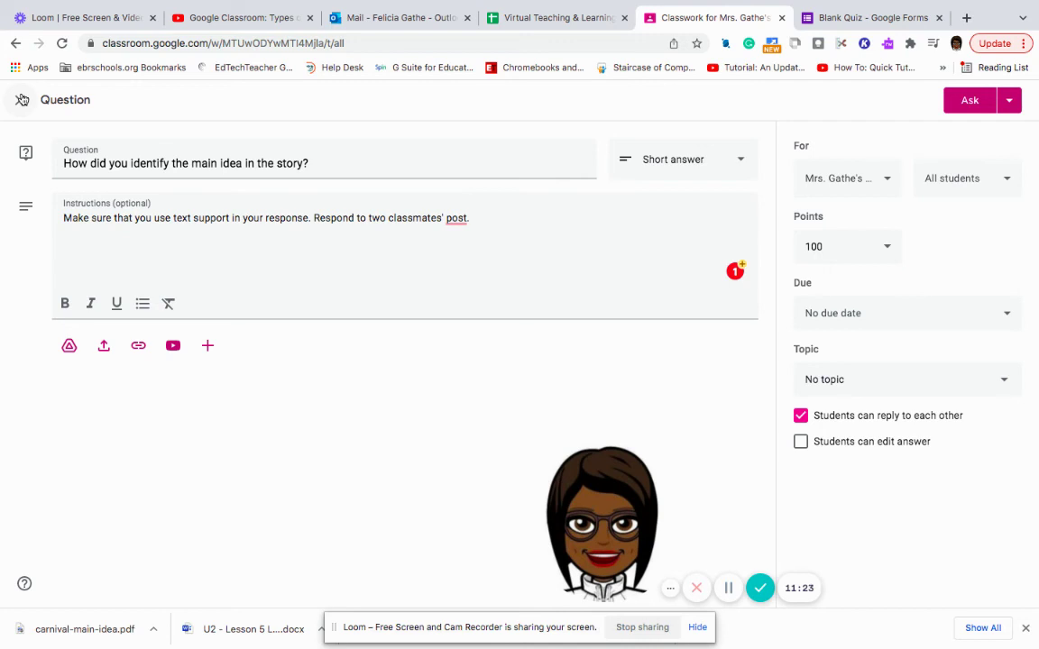
click(22, 101)
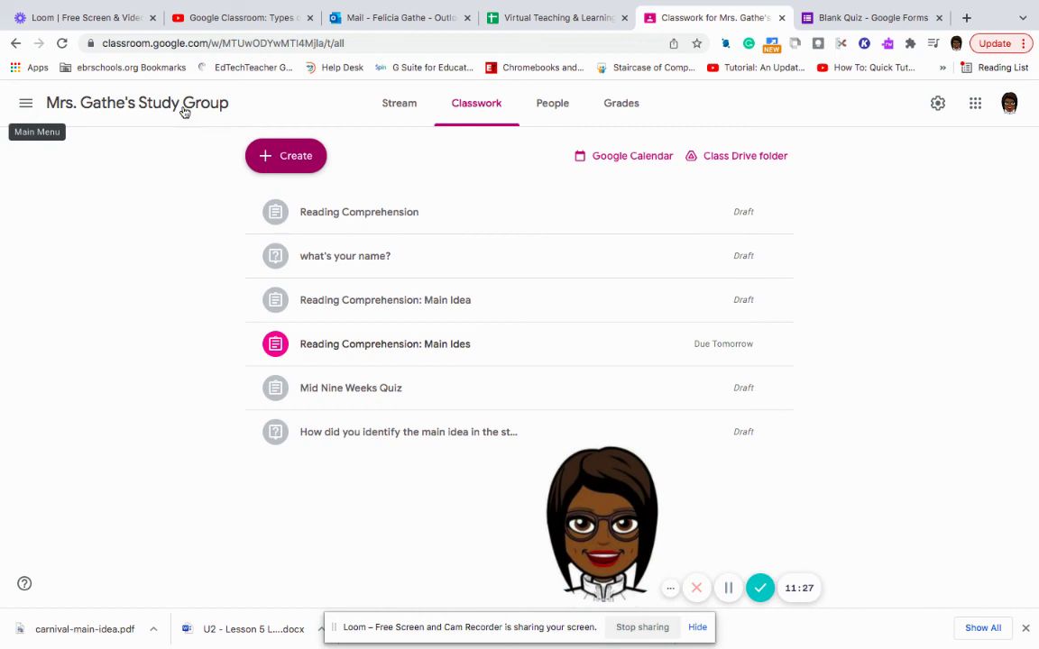
click(294, 161)
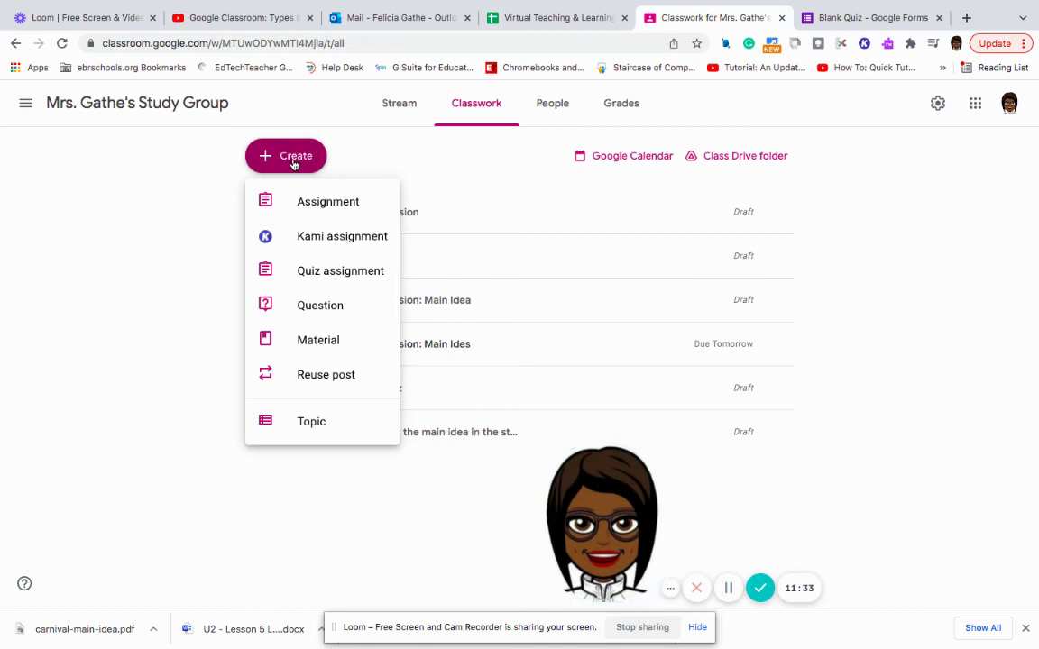
Check Reuse post for the Second Grade class, find no posts, and close the window.
click(345, 377)
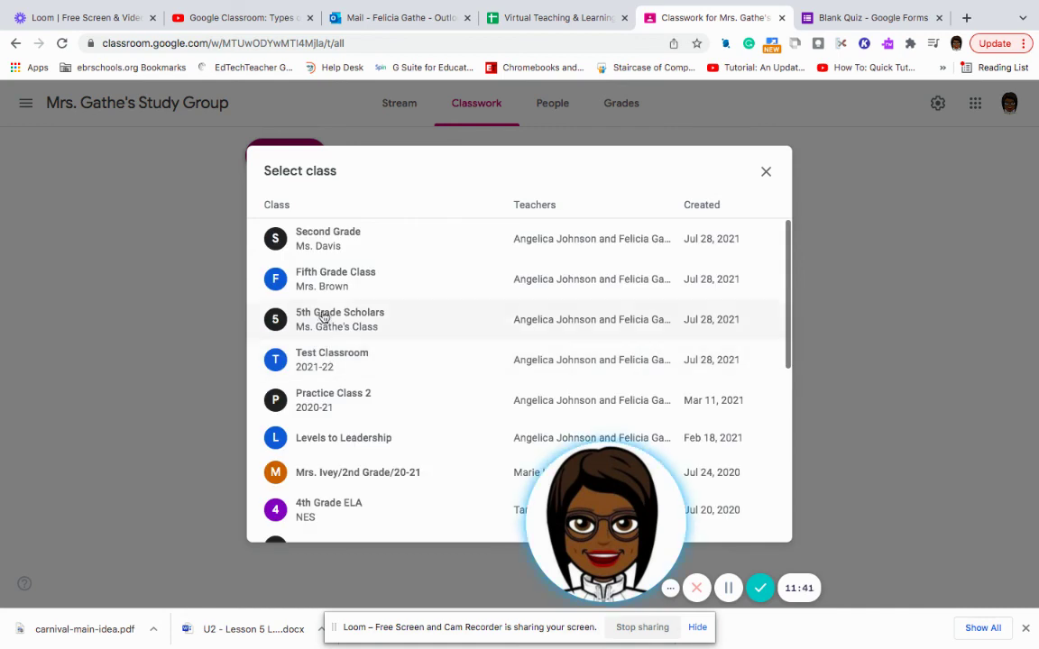
click(326, 234)
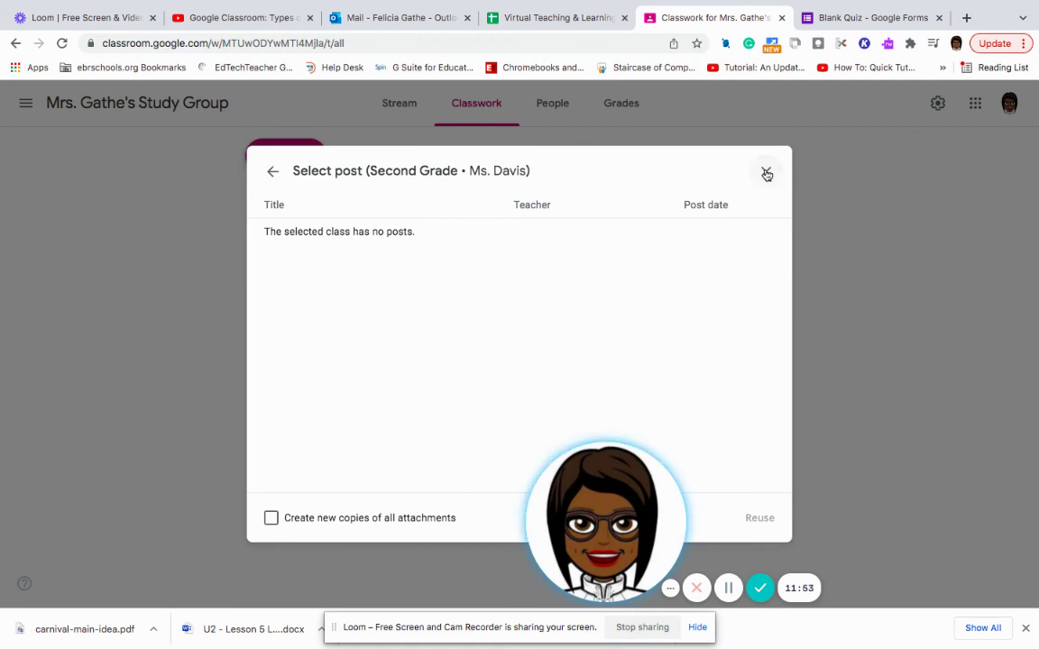
click(765, 174)
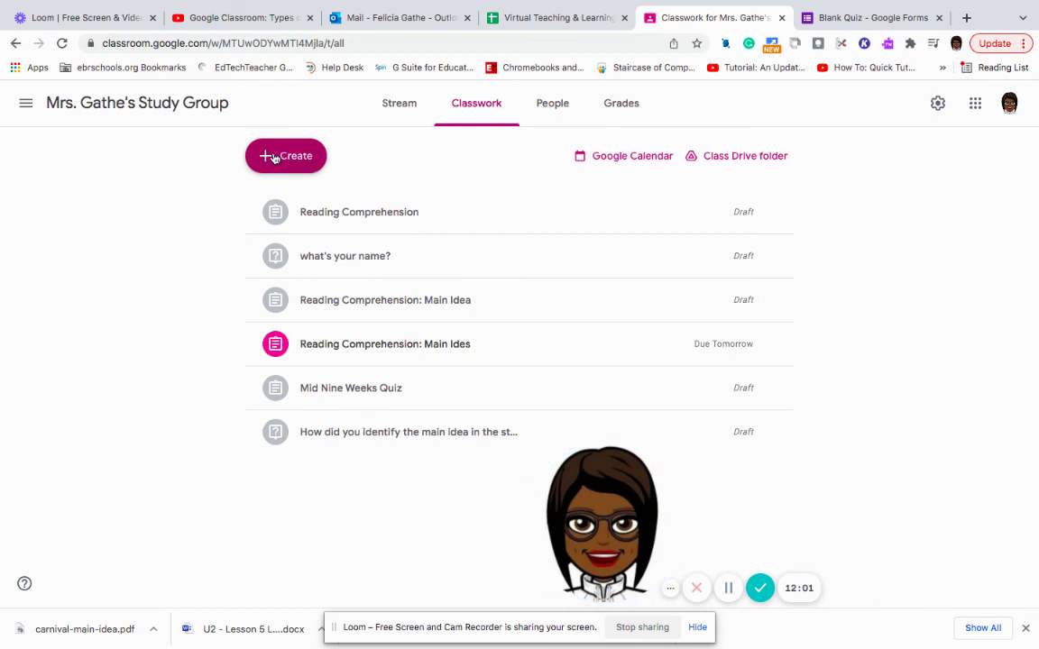
Open the Create menu on the Classwork page.
click(274, 158)
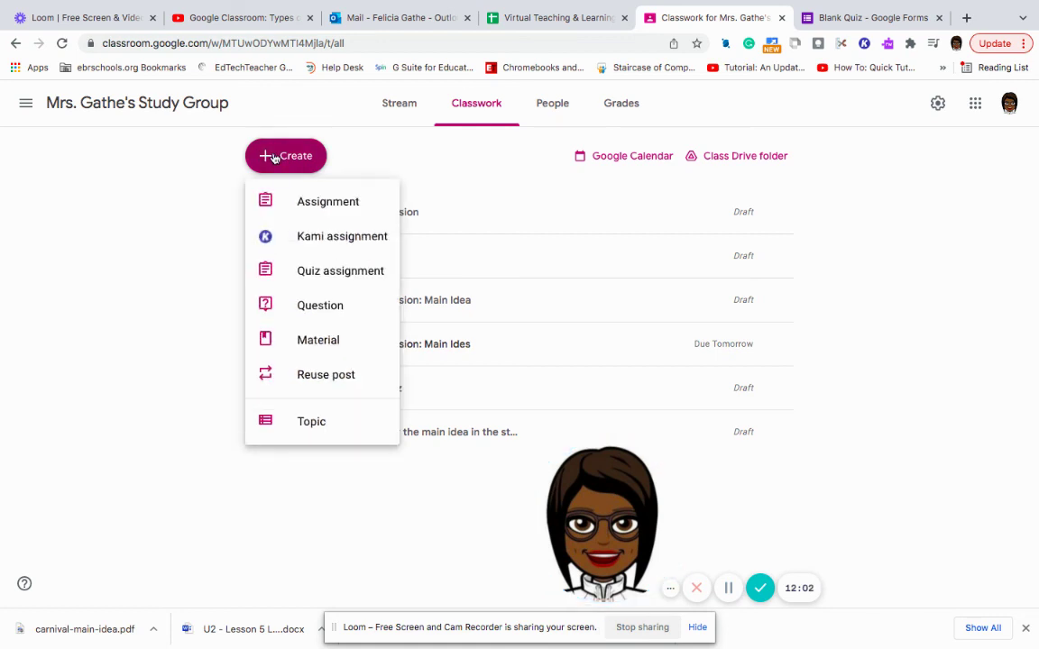
Choose Material to open a blank Material form for all students with no topic.
click(318, 347)
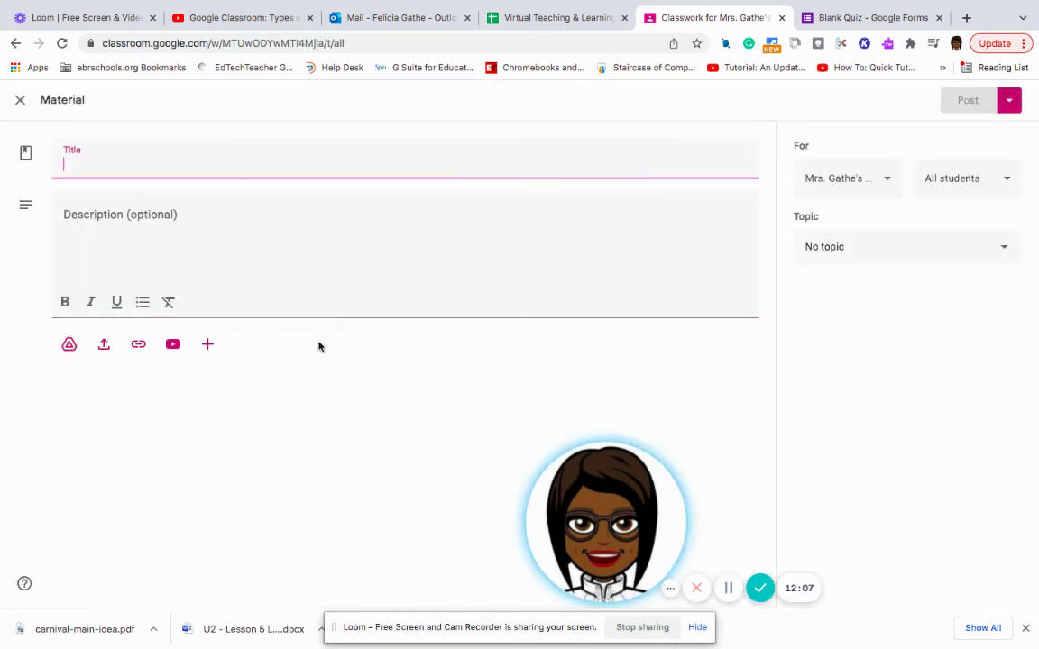